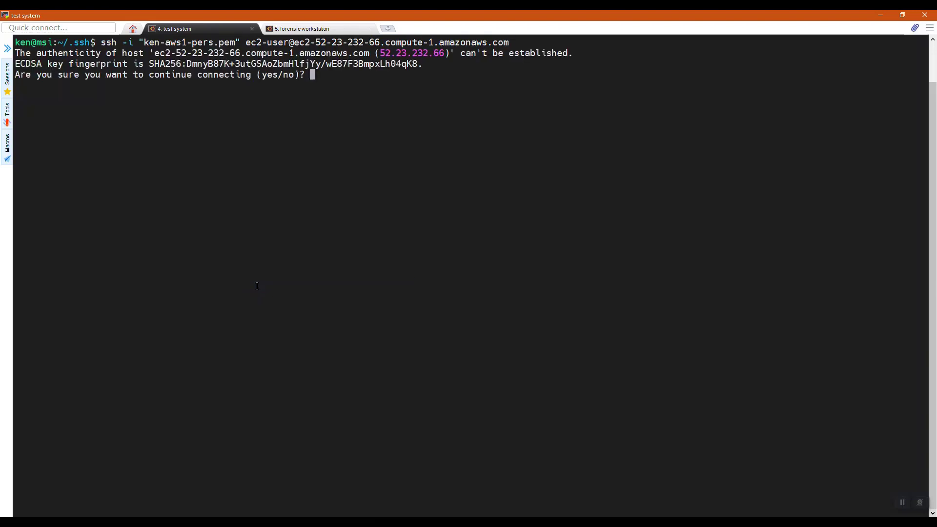
Accept the test system's host key and copy the Forensic workstation's example ssh command from AWS.
type("yes")
key("Return")
left_click(323, 29)
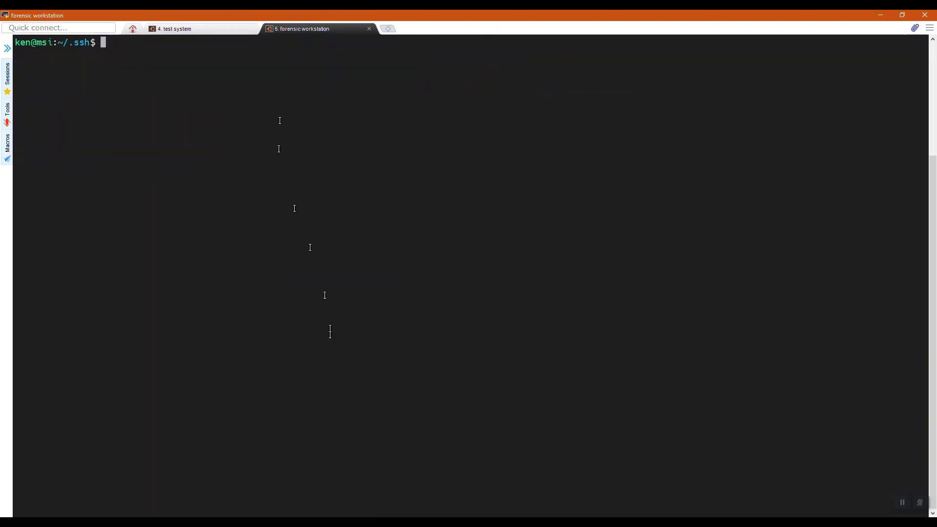
left_click(310, 477)
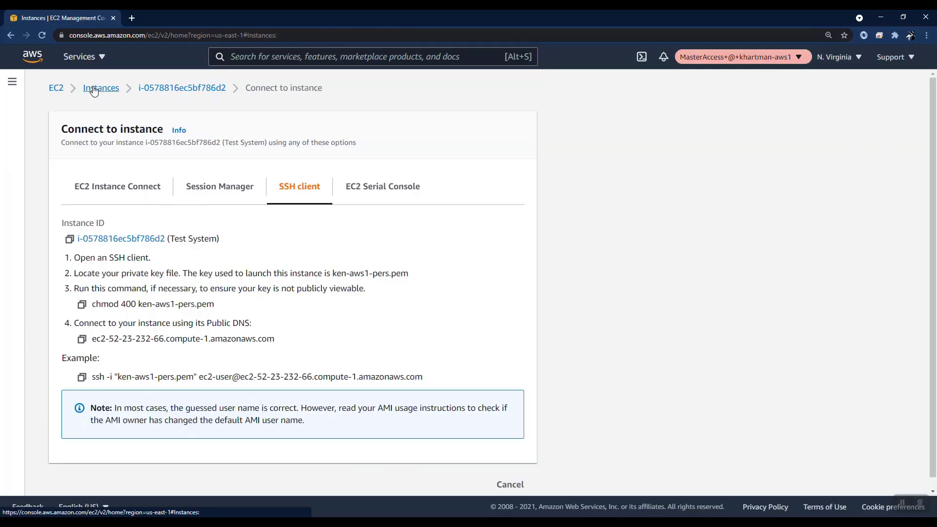
left_click(97, 87)
left_click(164, 169)
left_click(578, 82)
left_click(82, 377)
Connect the forensic workstation terminal over ssh and accept its host key.
left_click(349, 516)
right_click(386, 282)
left_click(409, 73)
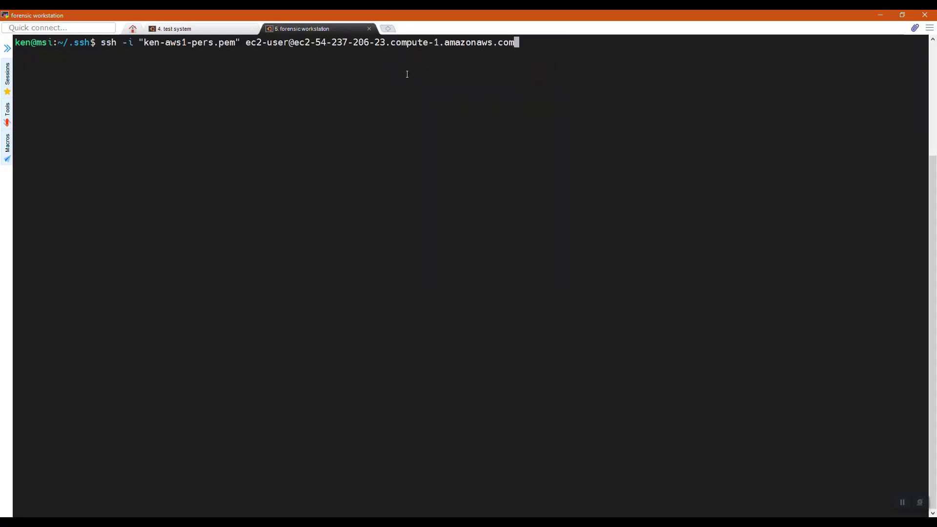
key("Return")
type("yes")
key("Return")
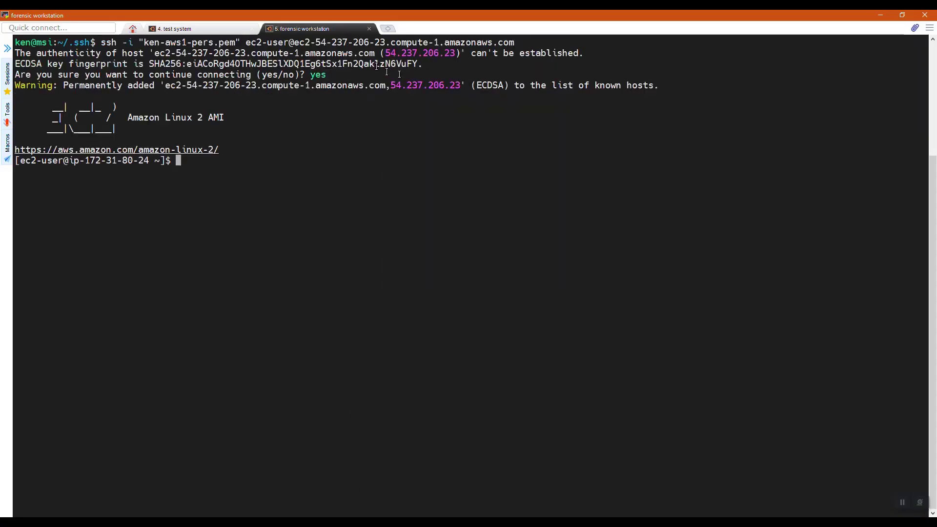
Rename the test system host to test-system and reload the shell with exec bash.
left_click(176, 28)
type("sudo hostname test-system")
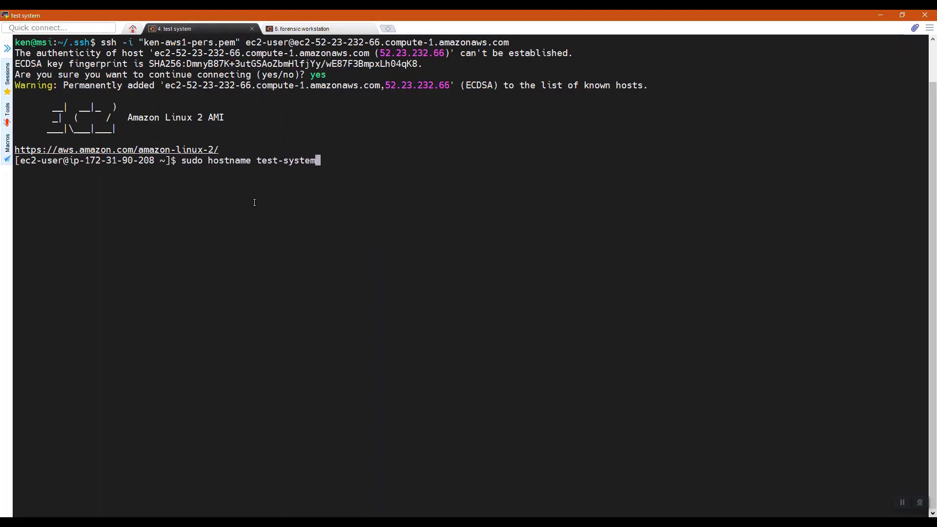
key("Return")
type("exec bash")
key("Return")
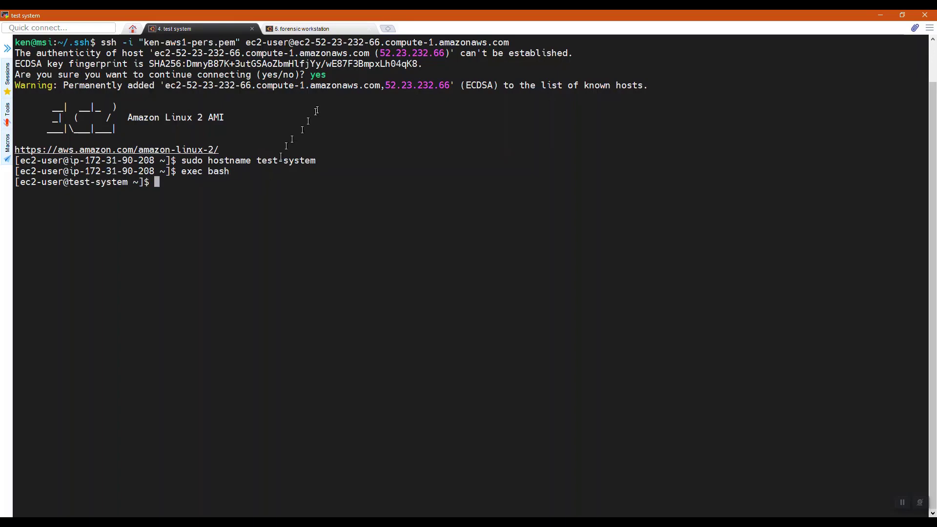
Rename the workstation host to forensic-workstation and reload the shell with exec bash.
left_click(314, 29)
type("sudo hostname ")
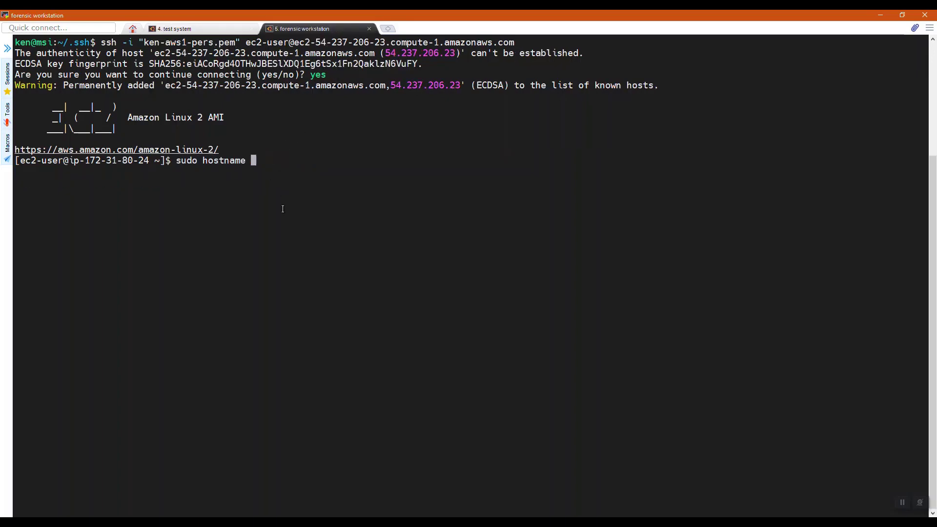
type("forensic-workstation")
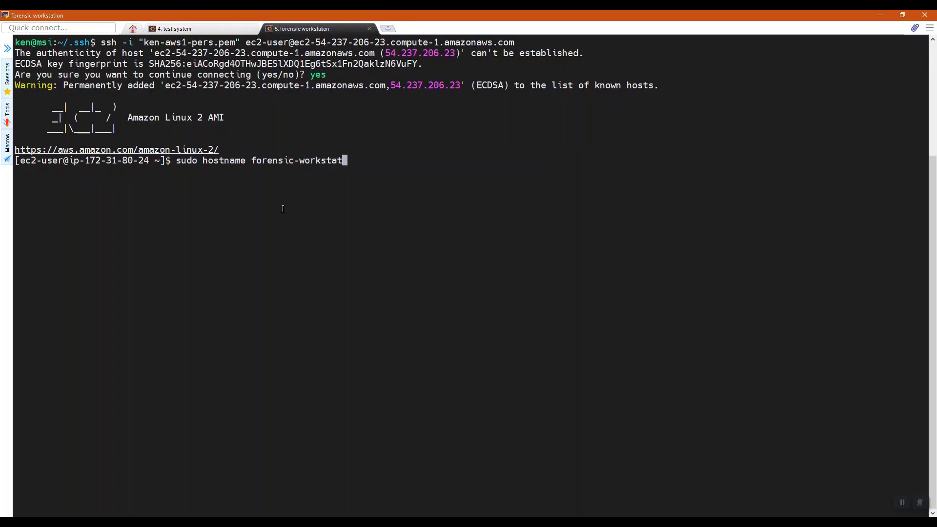
key("Return")
type("exec bash")
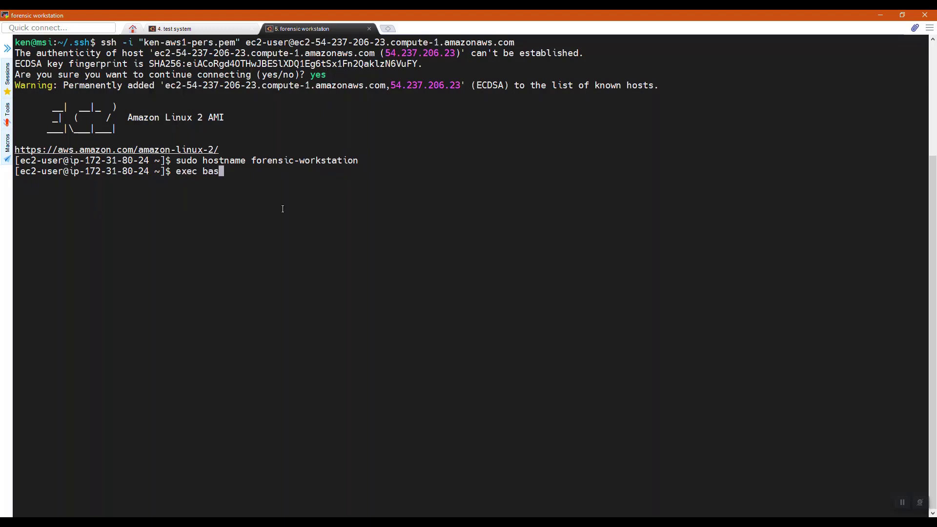
key("Return")
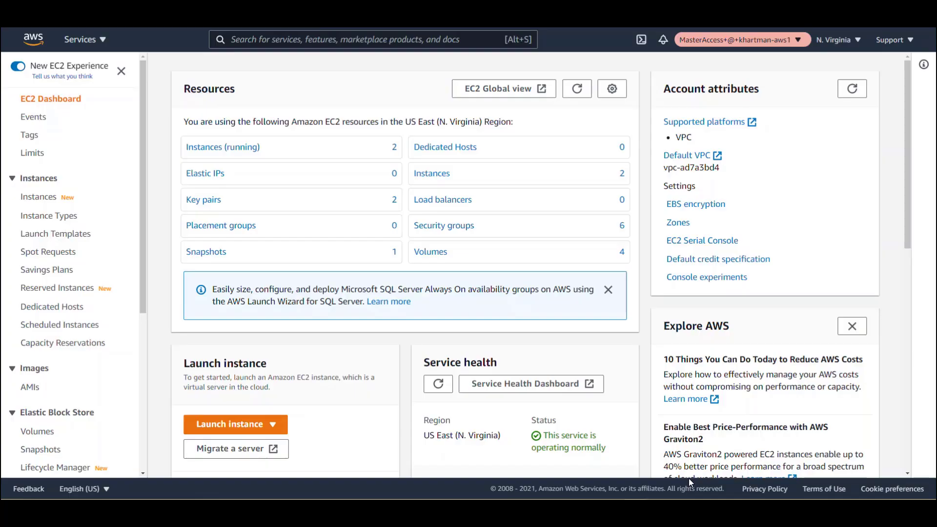
Start a new EBS volume sized 5 GiB in availability zone us-east-1d.
left_click(35, 430)
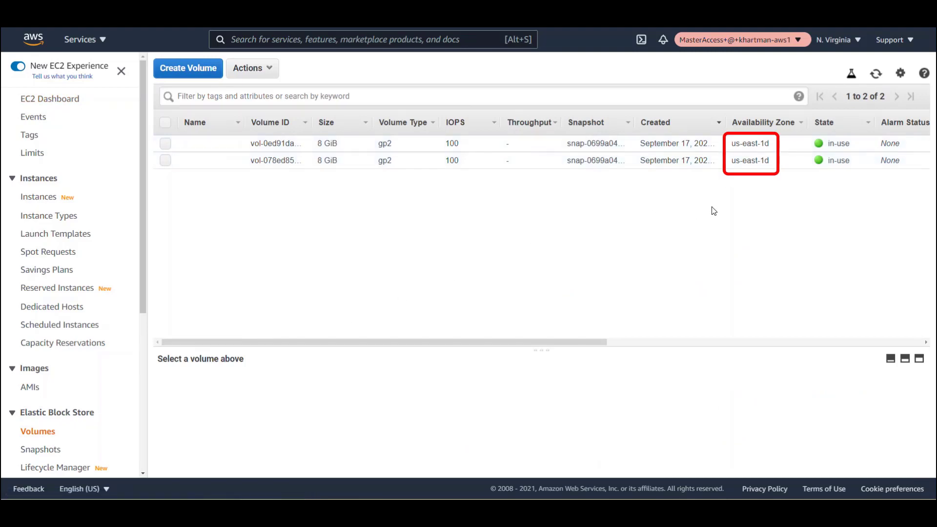
left_click(203, 70)
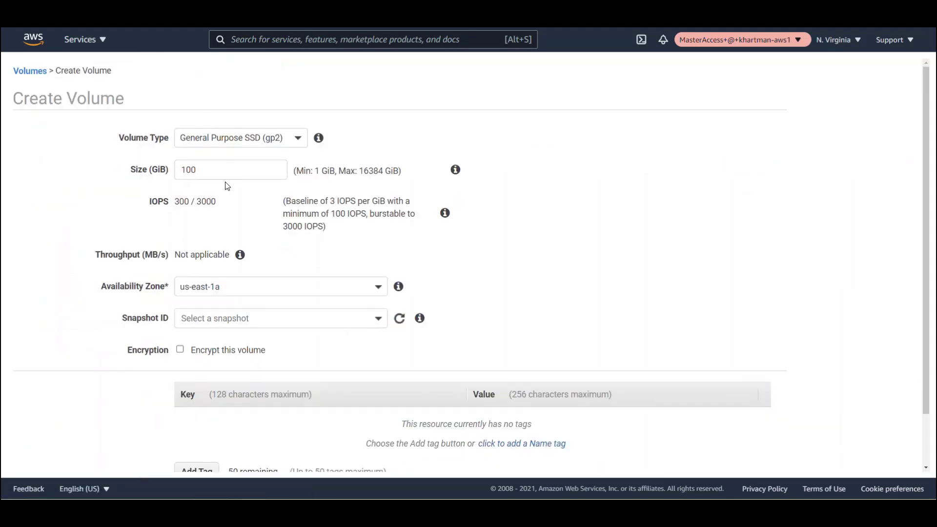
double_click(203, 169)
key("BackSpace")
type("5")
left_click(231, 286)
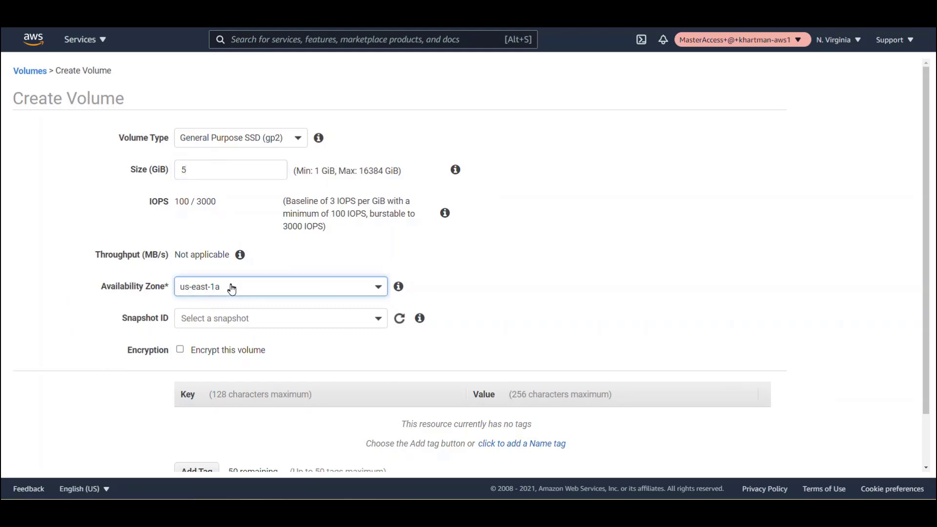
left_click(211, 376)
Tag the volume Name=Data and create it.
scroll(917, 276, "down", 2)
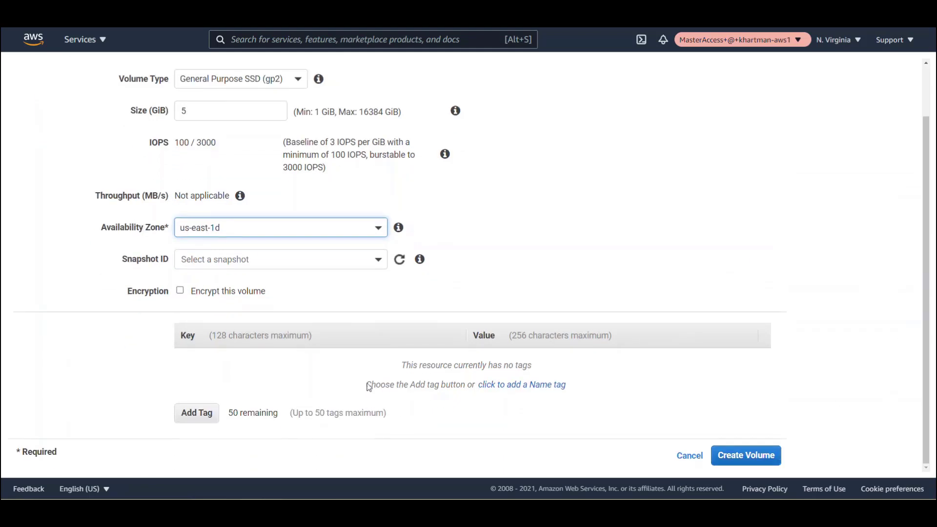
left_click(198, 415)
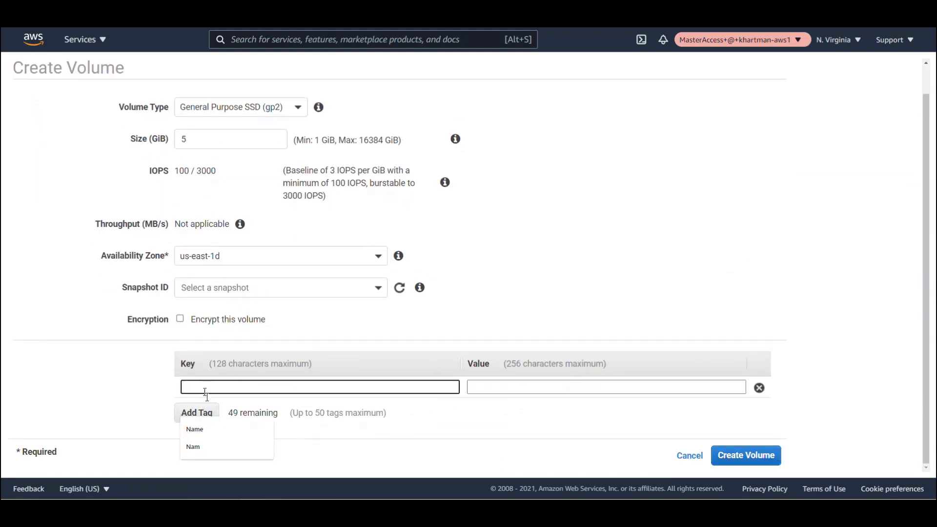
left_click(194, 430)
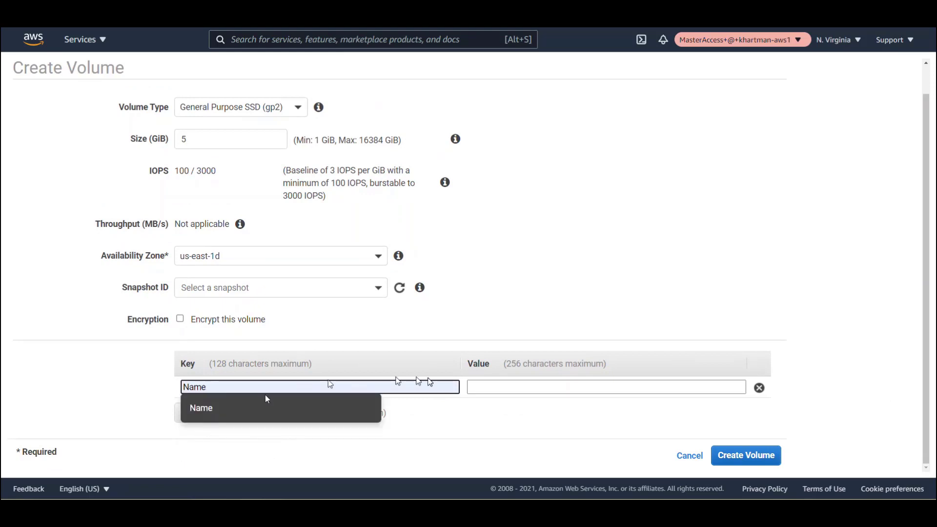
left_click(483, 387)
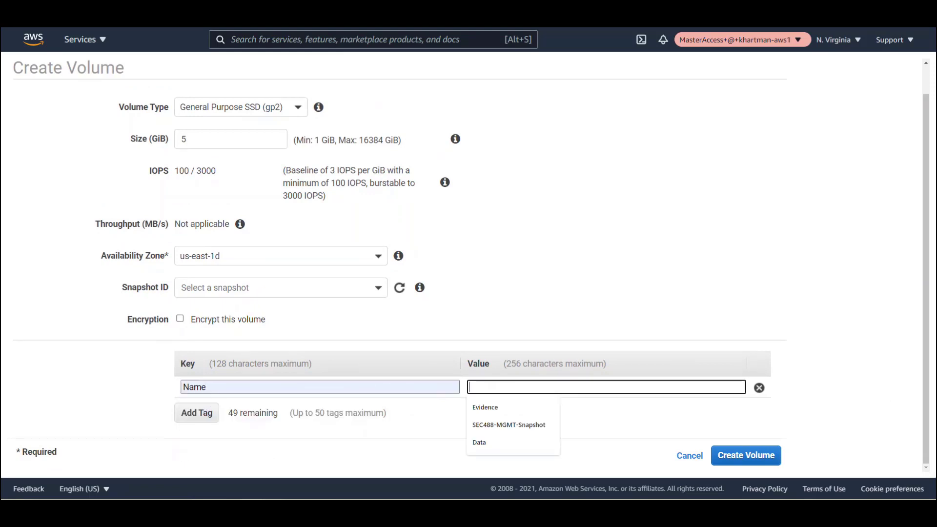
left_click(479, 443)
left_click(630, 414)
left_click(757, 456)
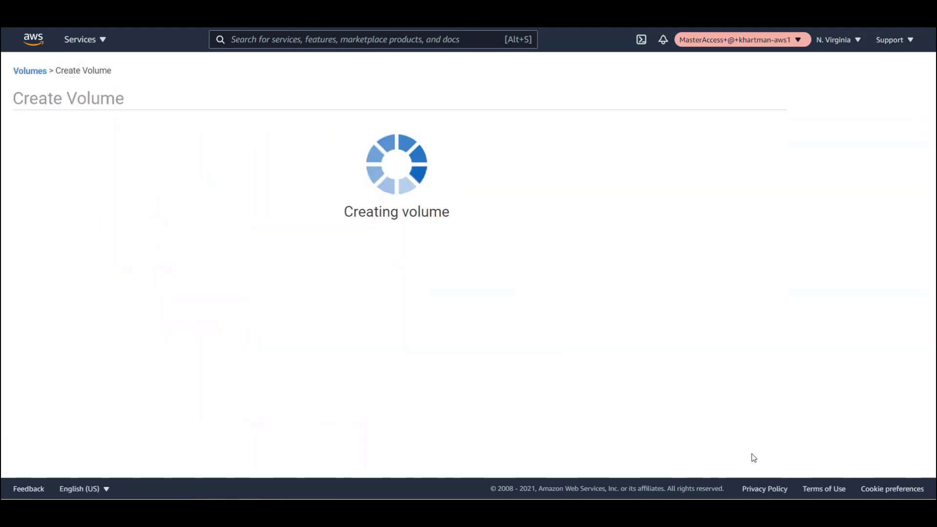
left_click(566, 212)
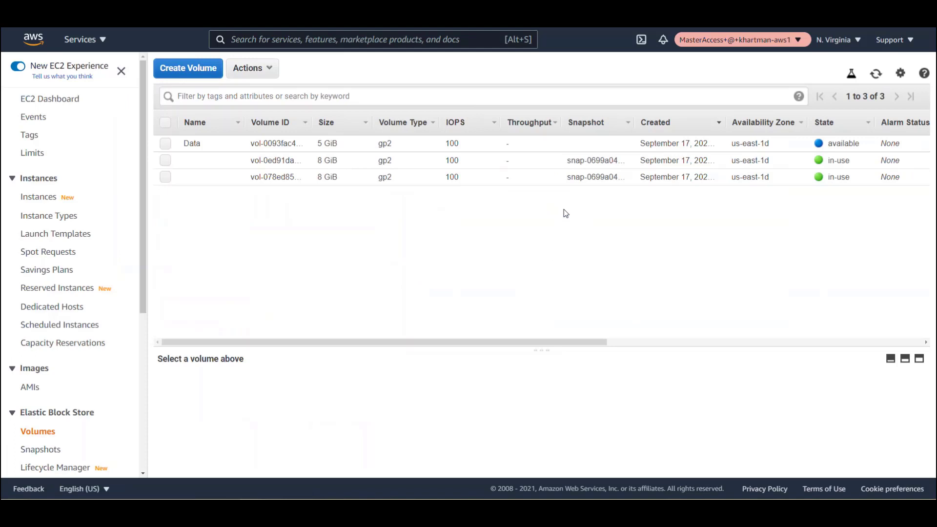
Attach the Data volume to the Test System instance, keeping device /dev/sdf.
left_click(165, 143)
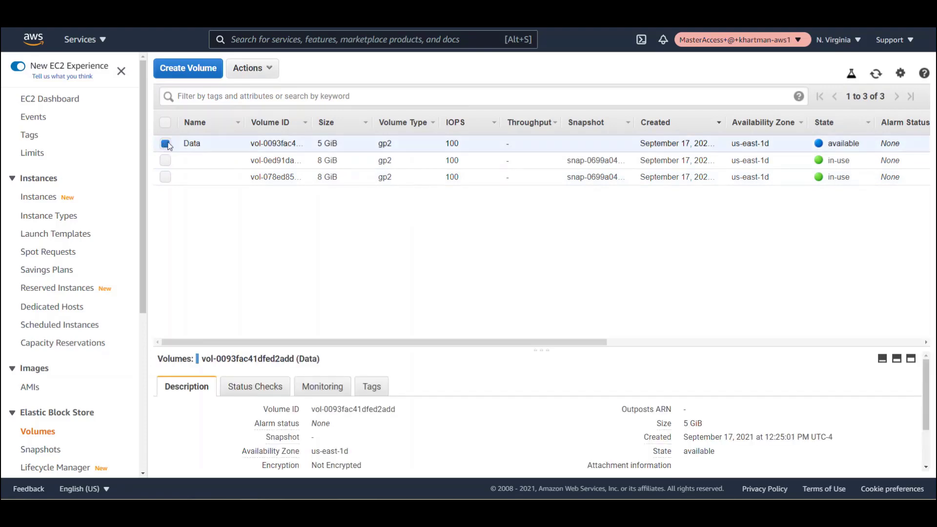
left_click(276, 70)
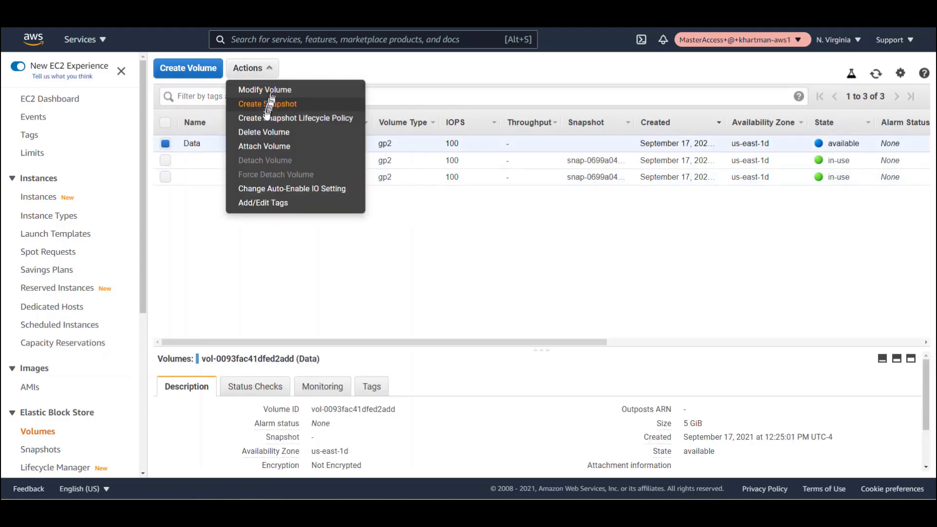
left_click(254, 145)
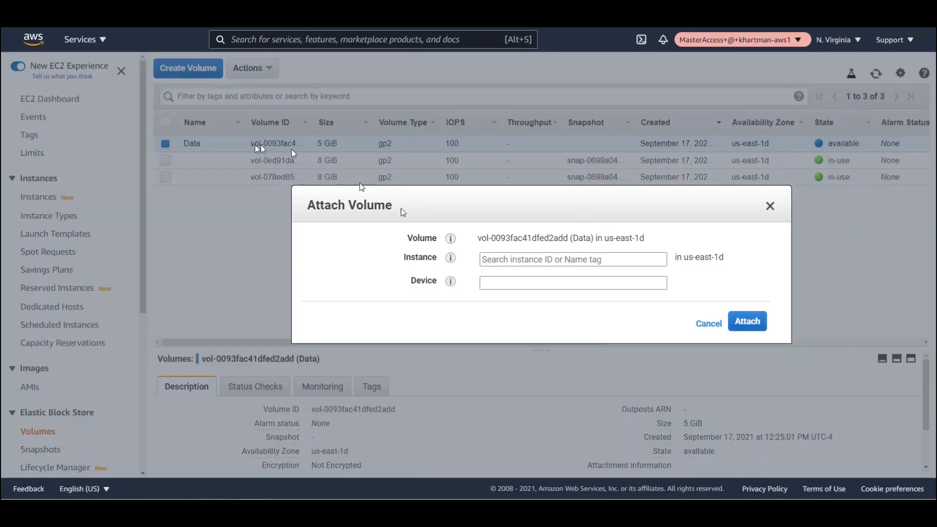
left_click(509, 260)
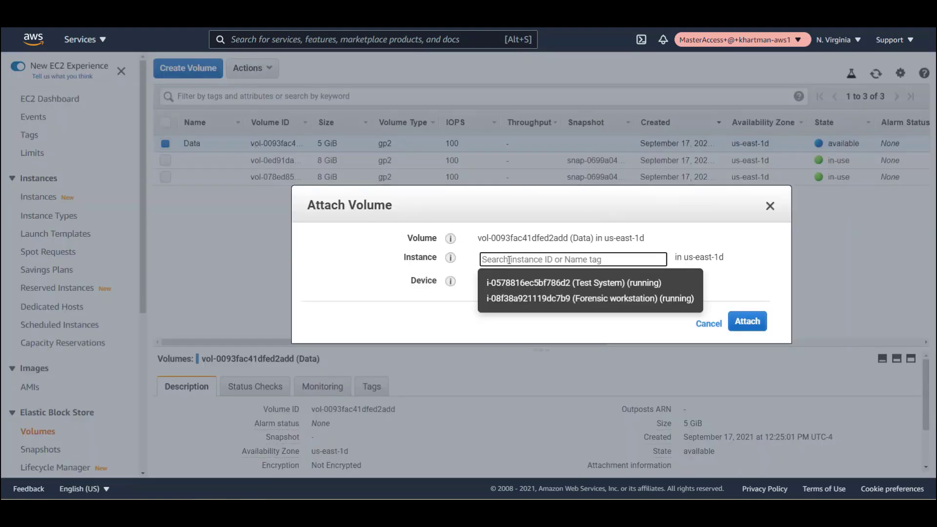
left_click(504, 286)
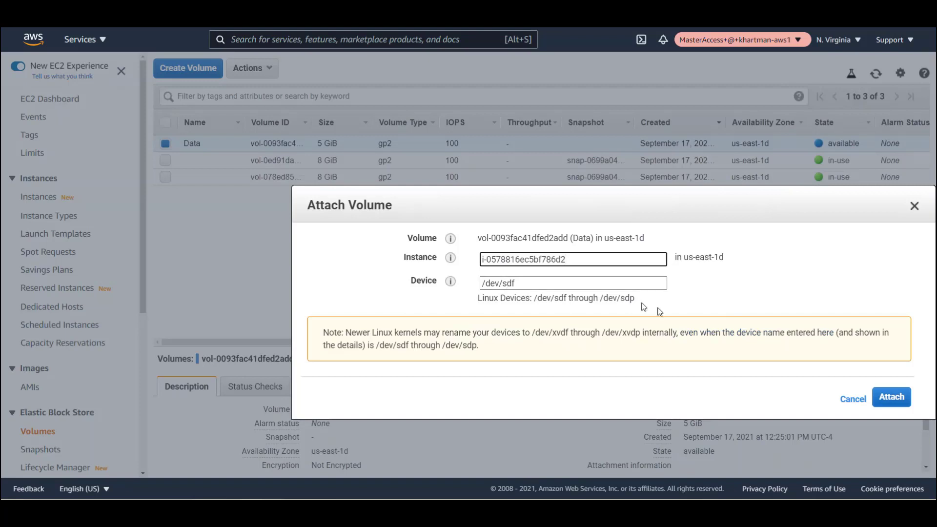
left_click(892, 398)
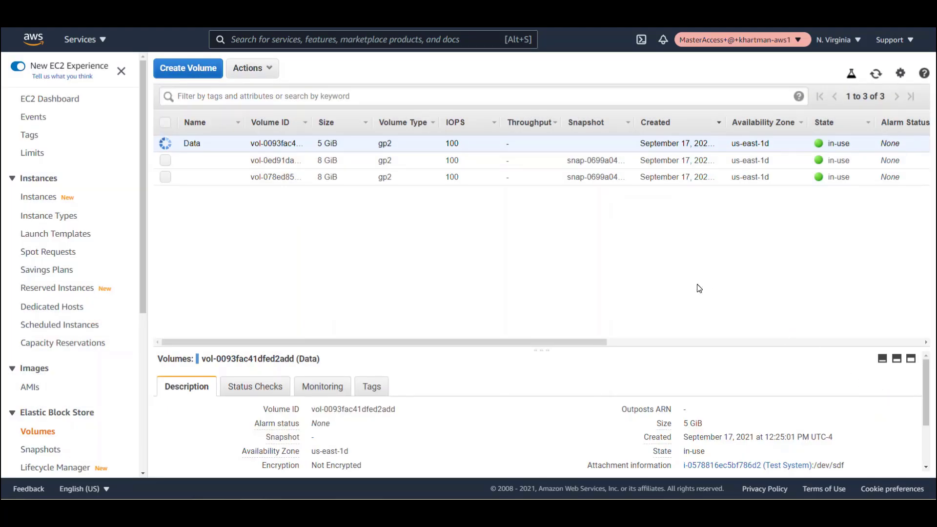
mouse_move(631, 468)
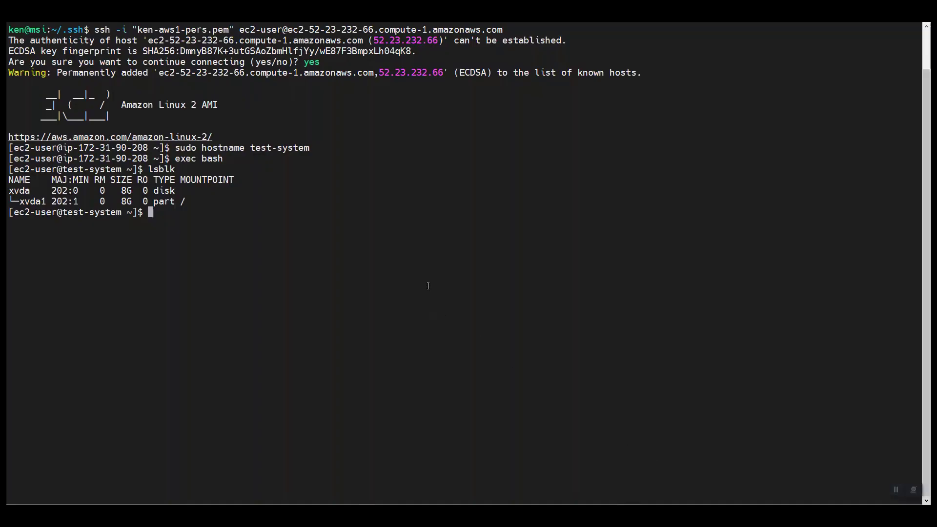
Run lsblk, format /dev/xvdf as ext4, mount it at /data, and verify with lsblk.
type("lsblk")
key("Return")
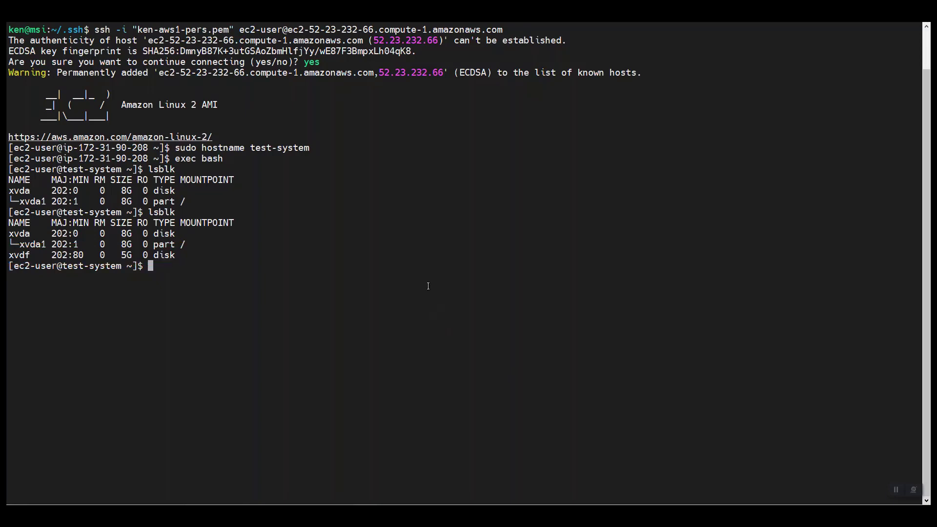
right_click(428, 286)
left_click(468, 77)
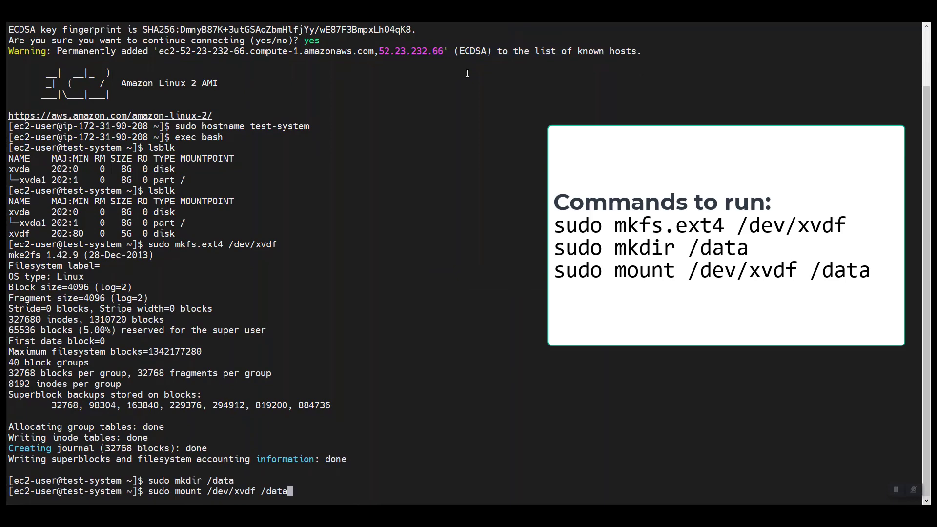
key("Return")
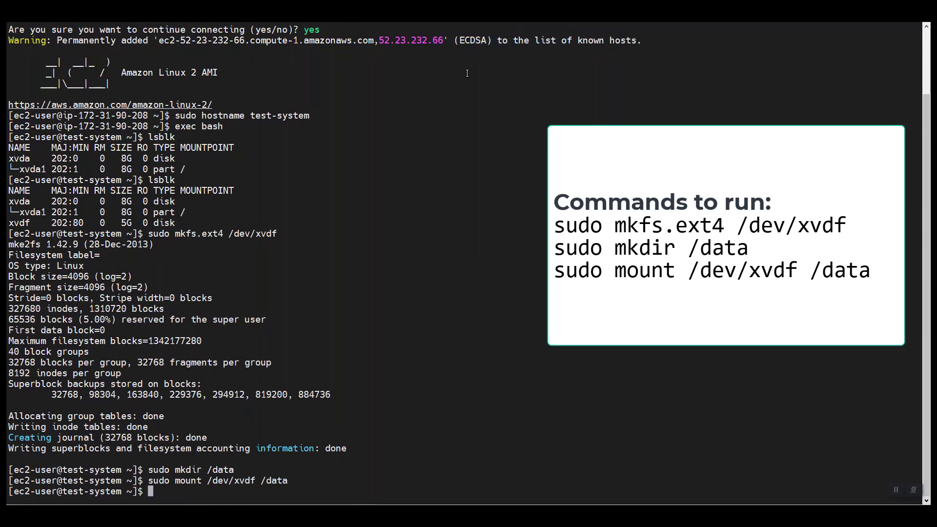
type("lsblk")
key("Return")
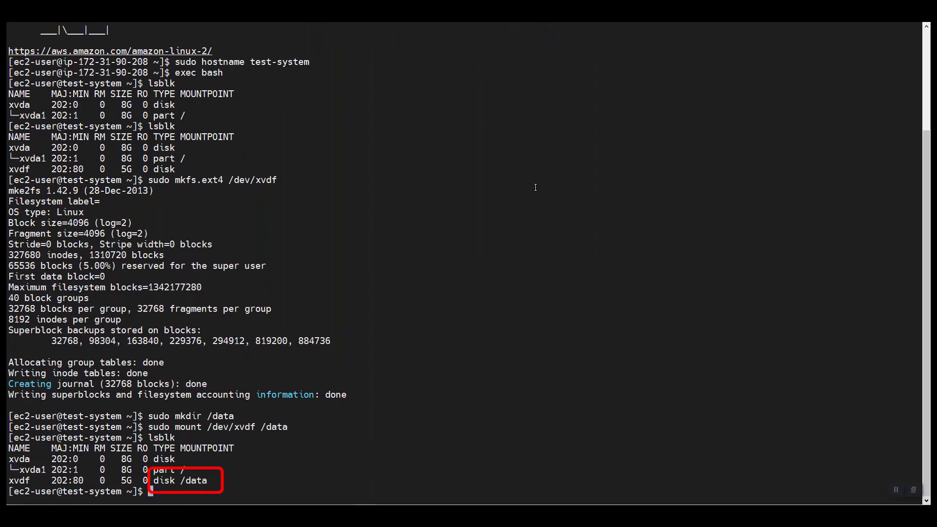
Write evil2.txt and evil3.txt into /data, list it, then paste sudo umount /data and sudo sha1sum /dev/xvdf.
key("ctrl+l")
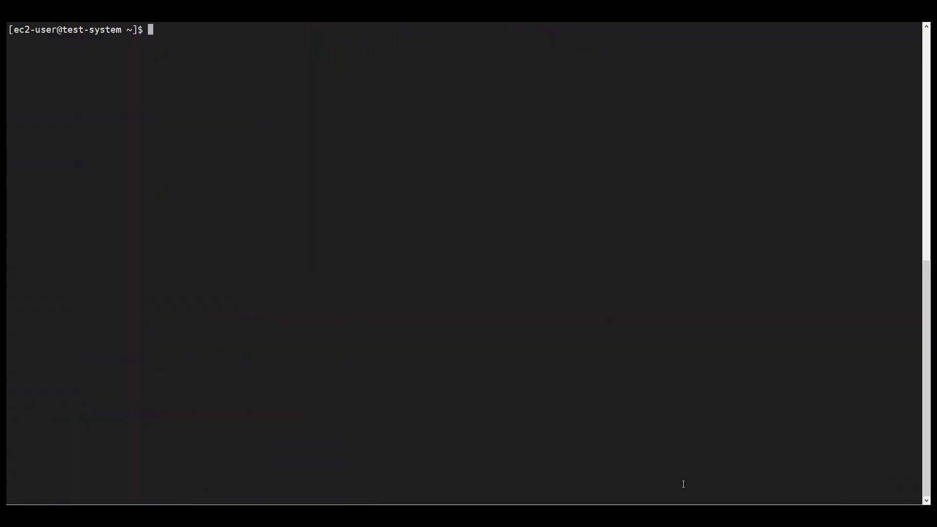
right_click(569, 264)
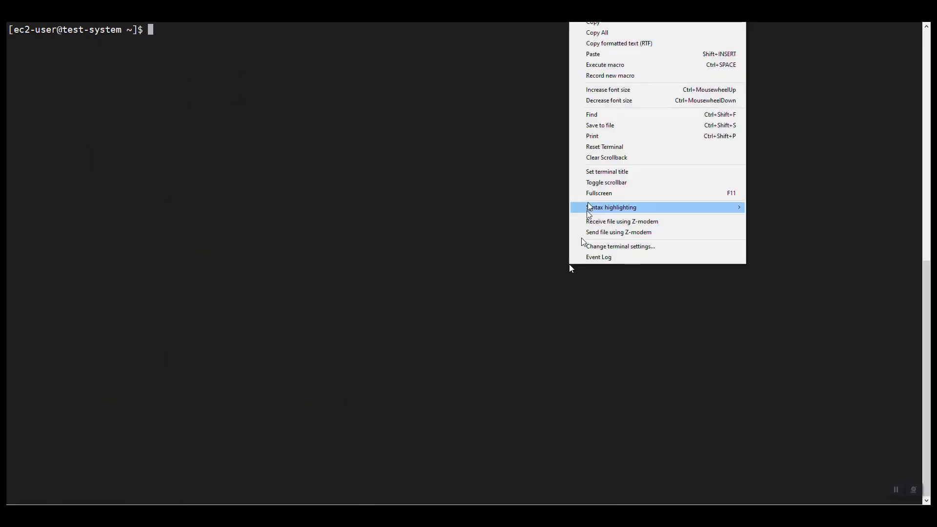
left_click(621, 58)
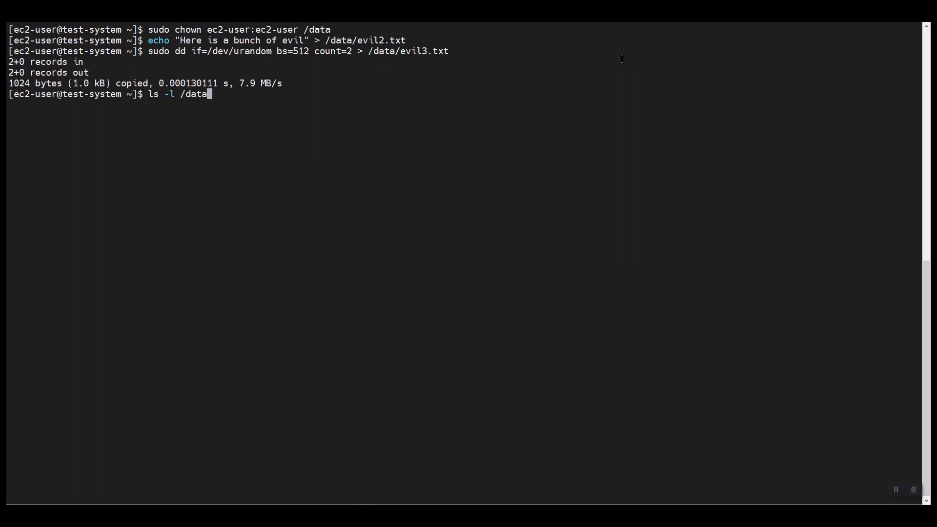
key("Return")
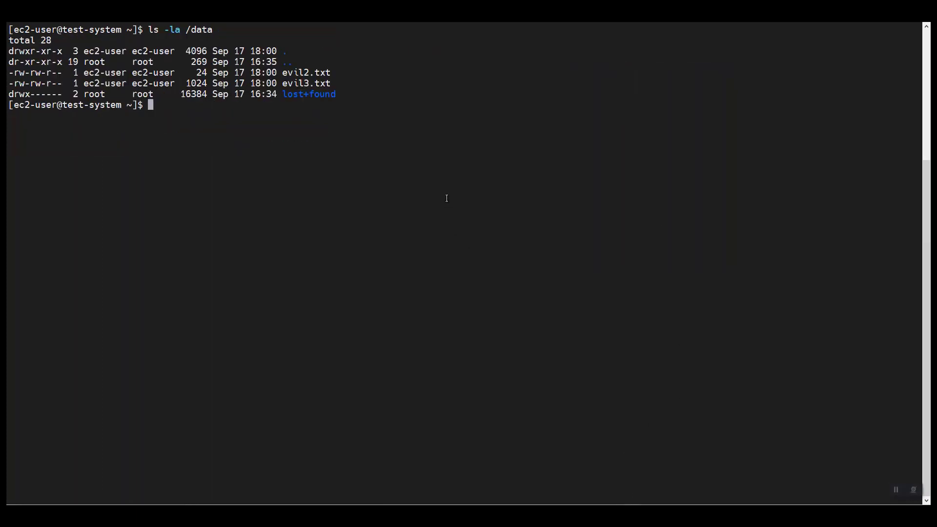
right_click(446, 199)
left_click(467, 239)
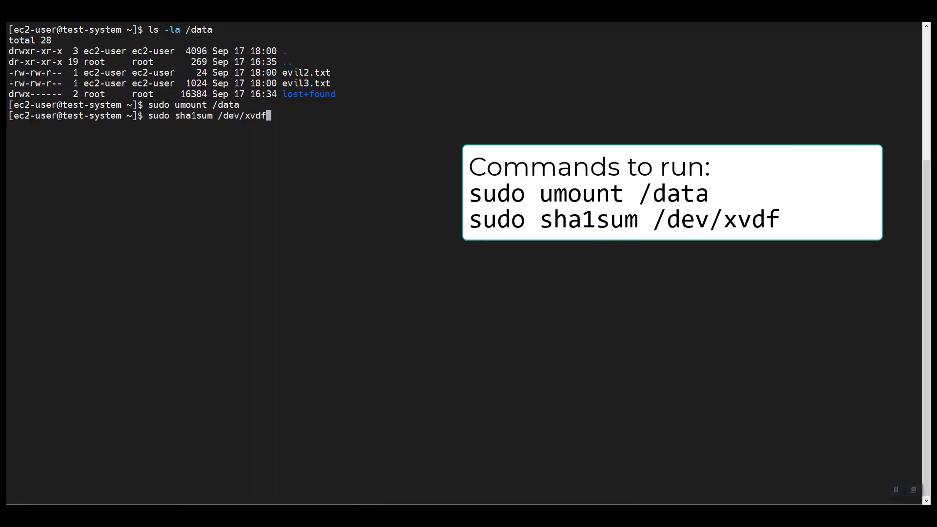
Run sudo sha1sum /dev/xvdf to hash the unmounted test-system disk.
key("Return")
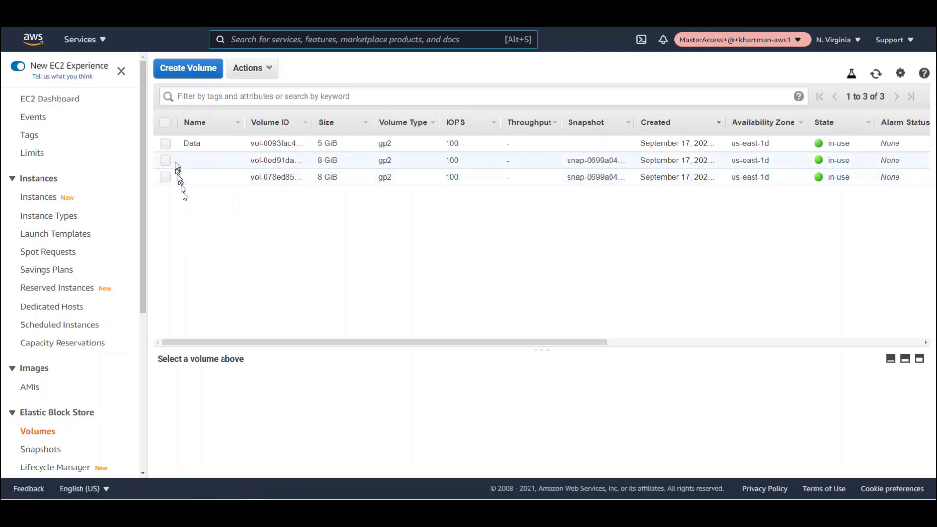
Start a snapshot of the Data volume with description 'Snap of Data Volume'.
left_click(166, 143)
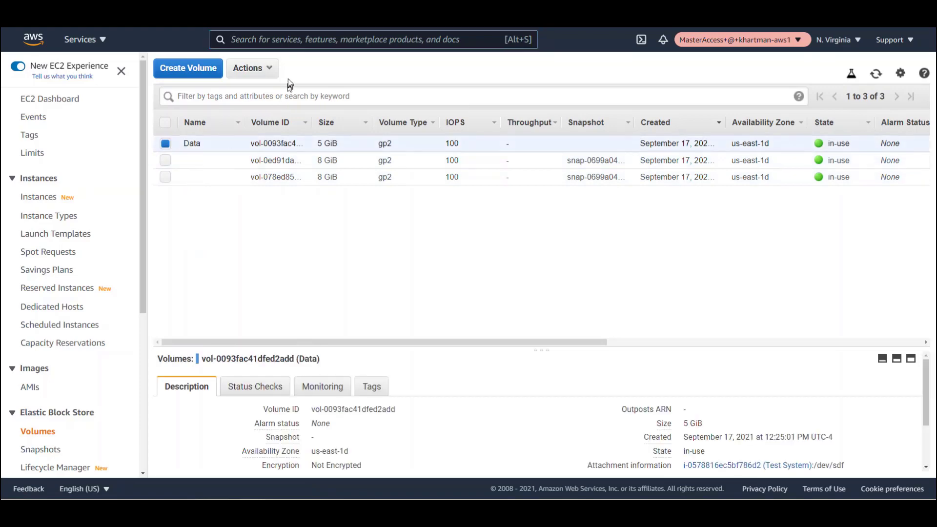
left_click(268, 69)
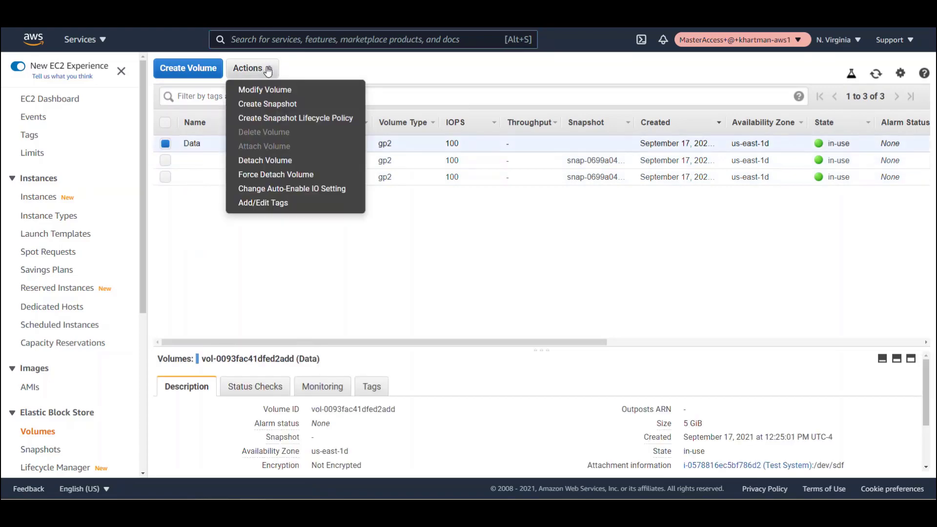
left_click(267, 104)
left_click(210, 174)
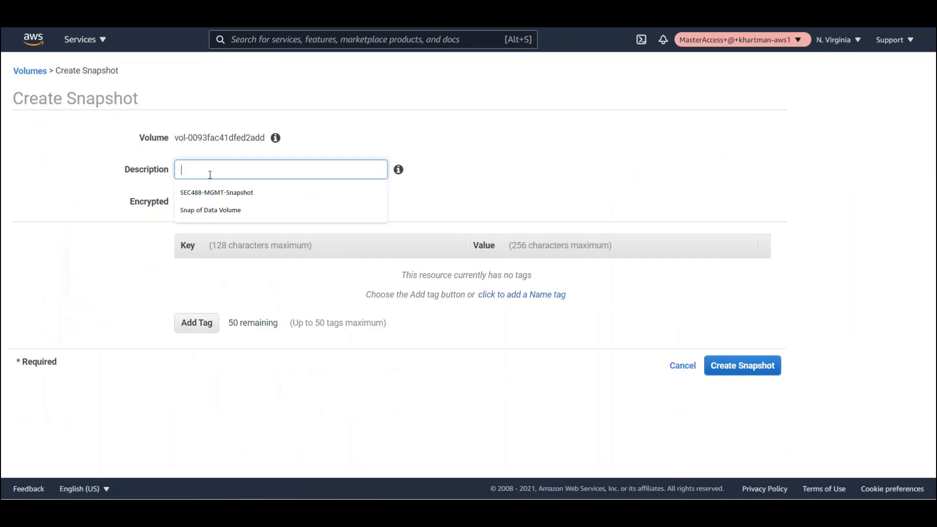
left_click(210, 210)
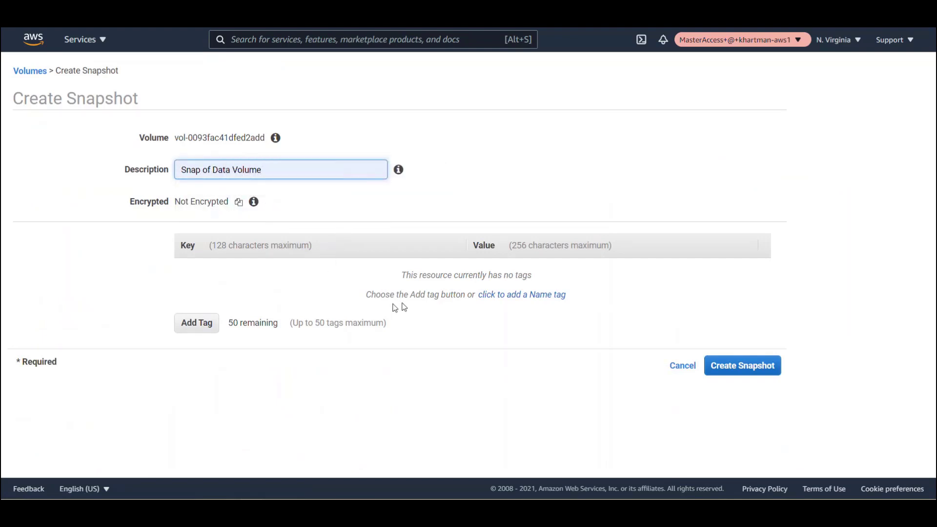
Tag the snapshot Name=Evidence, create it, and view it in the Snapshots list.
left_click(205, 326)
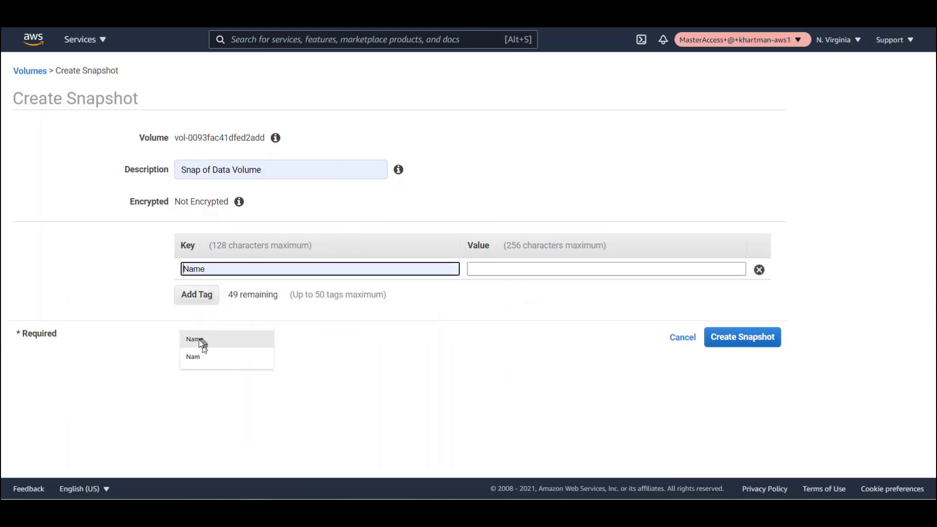
left_click(201, 344)
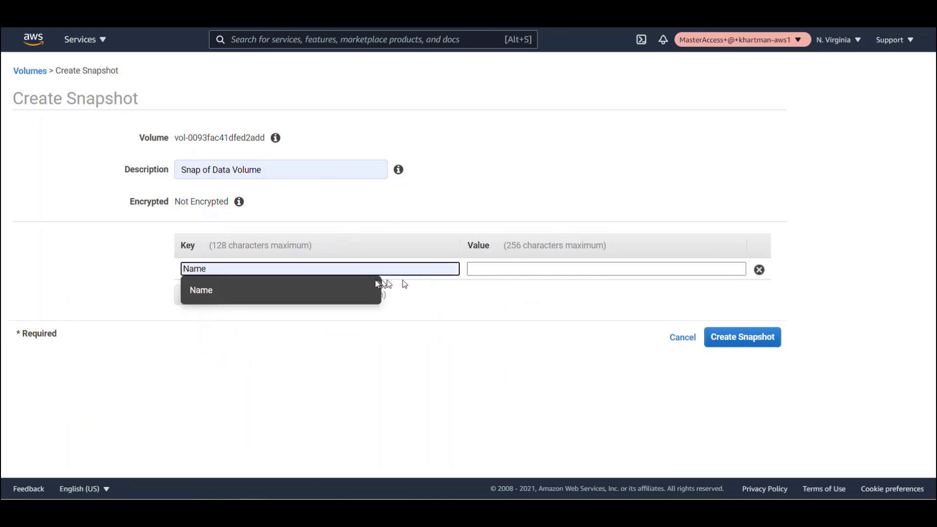
left_click(366, 293)
left_click(507, 266)
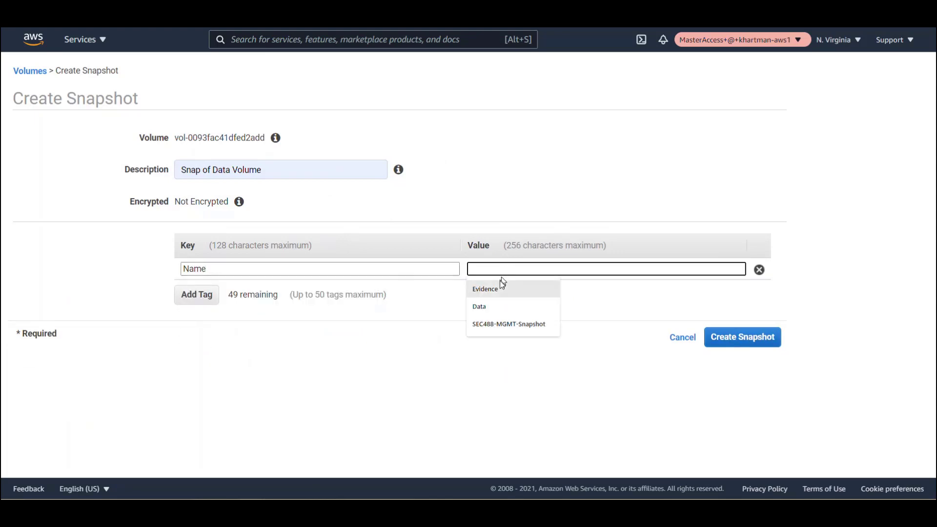
left_click(490, 292)
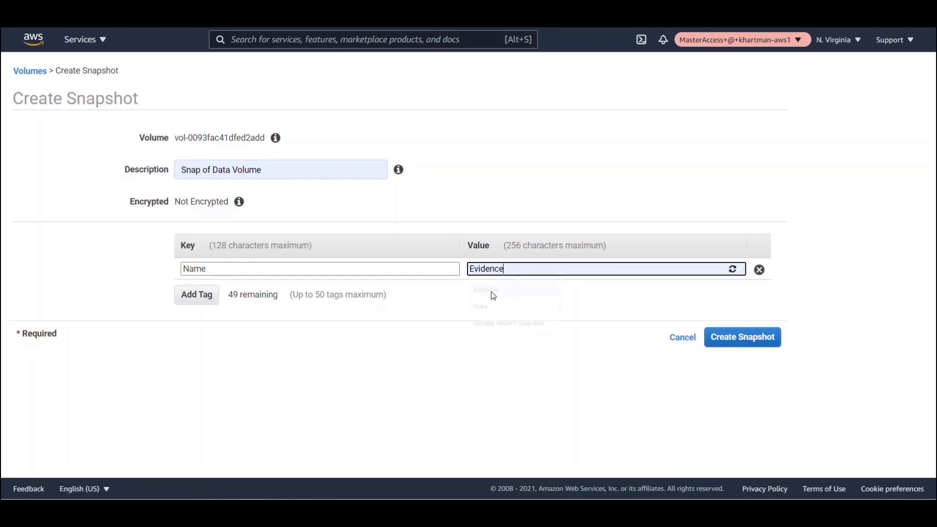
left_click(727, 339)
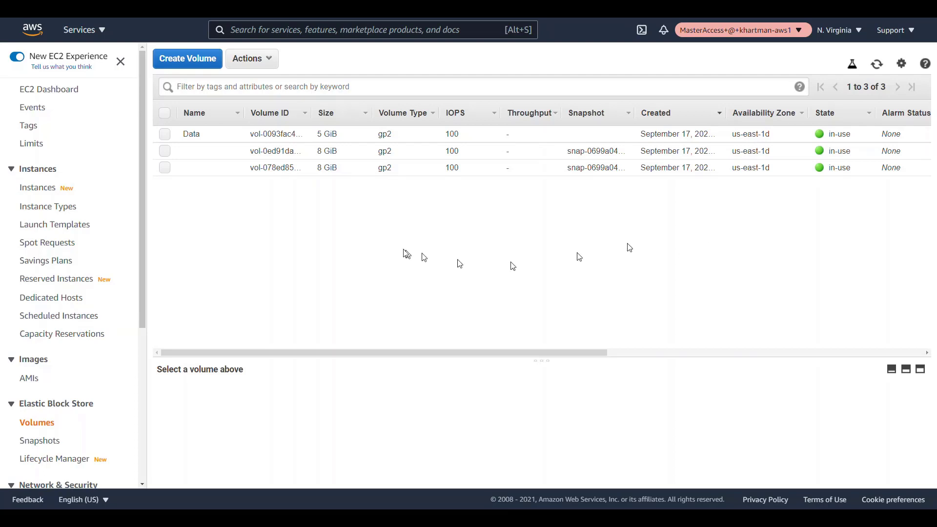
left_click(49, 442)
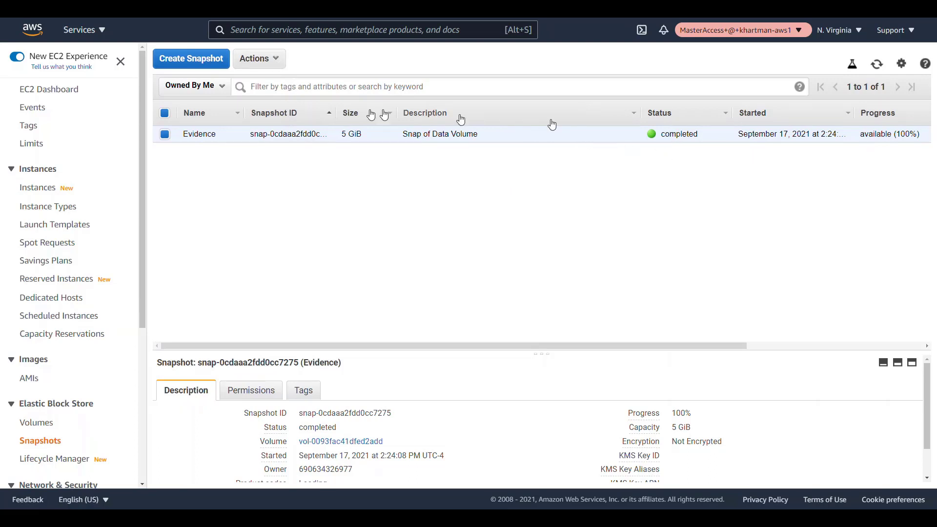
left_click(271, 65)
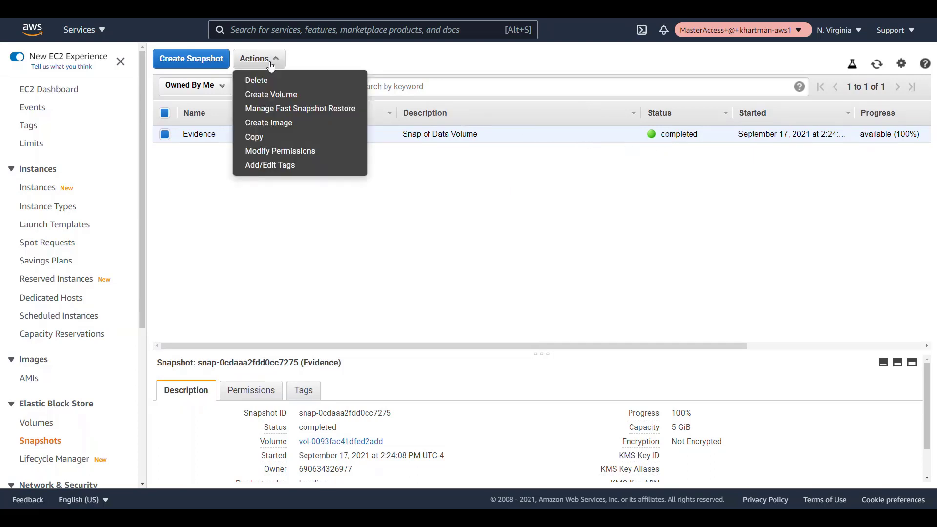
Start a volume from the Evidence snapshot, keeping 5 GiB, in us-east-1d.
left_click(258, 95)
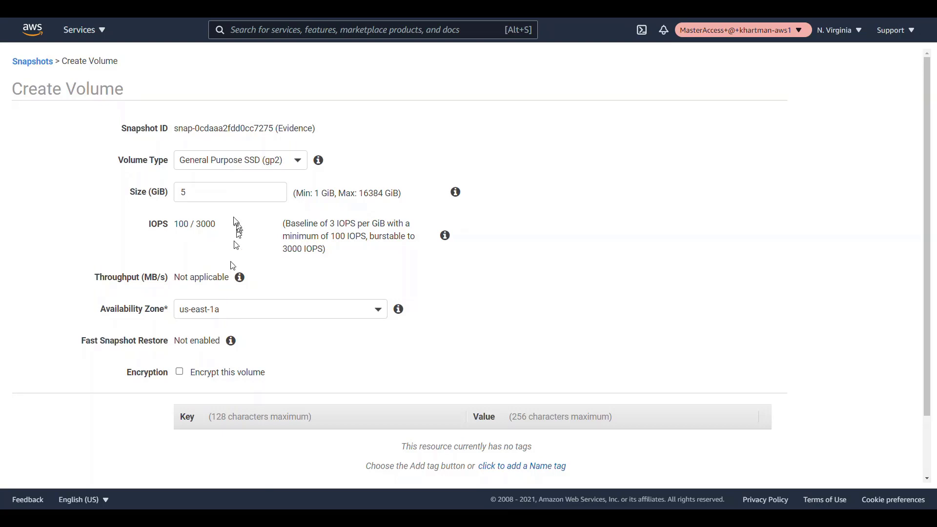
double_click(223, 197)
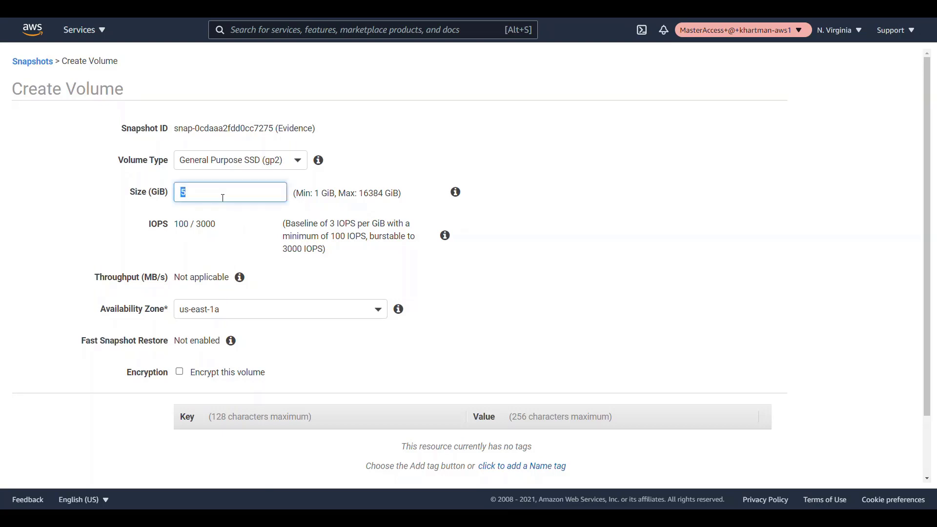
left_click(249, 316)
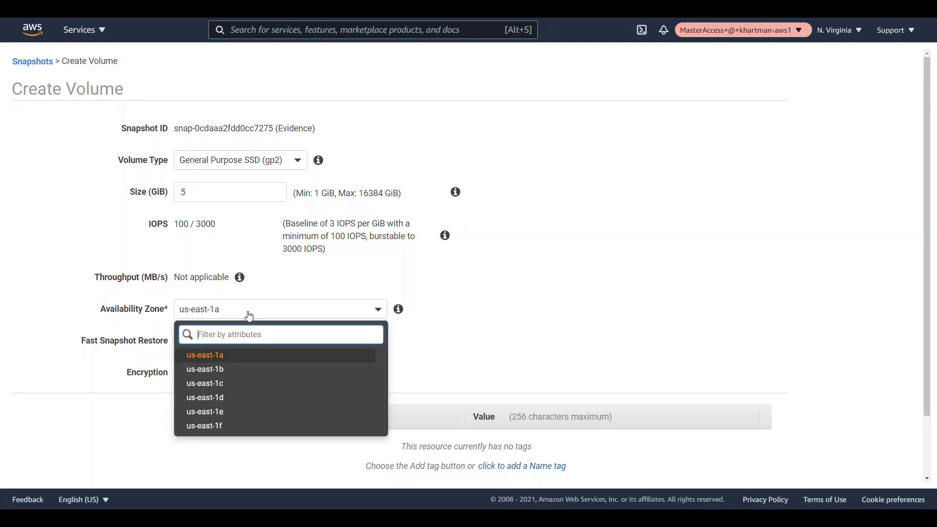
left_click(215, 398)
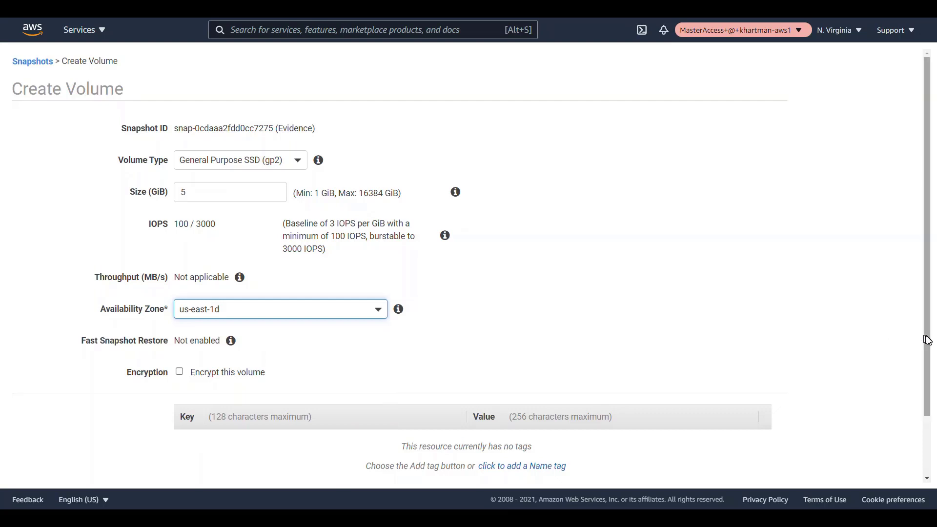
Tag the new volume Name=Evidence and create it.
scroll(927, 340, "down", 2)
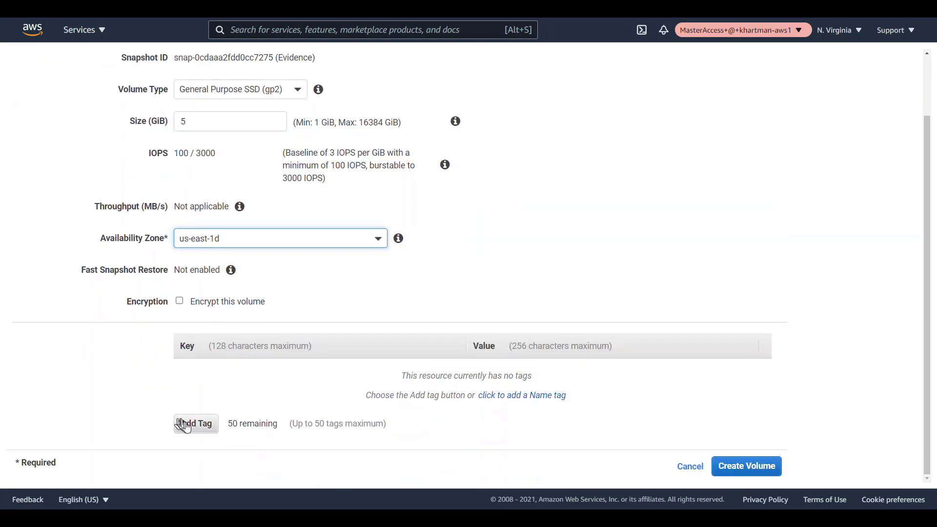
left_click(184, 424)
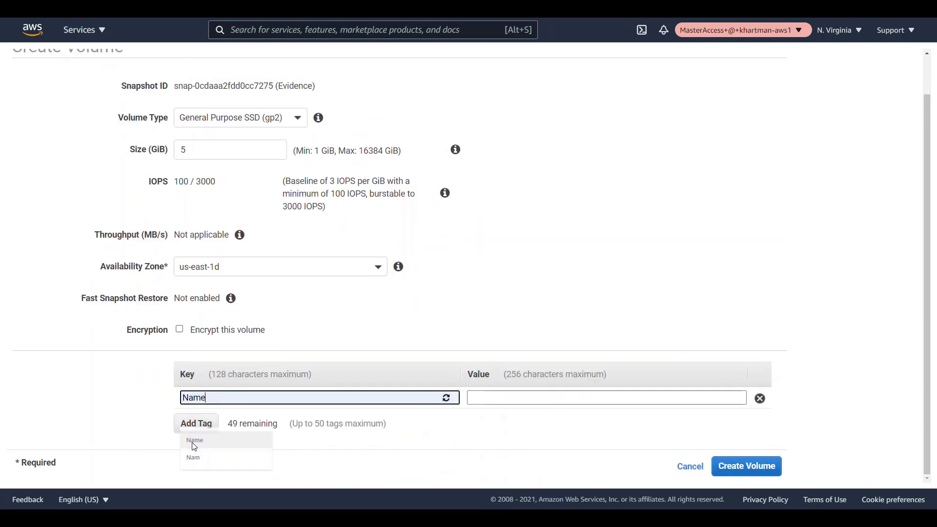
left_click(194, 445)
left_click(478, 397)
type("Evidence")
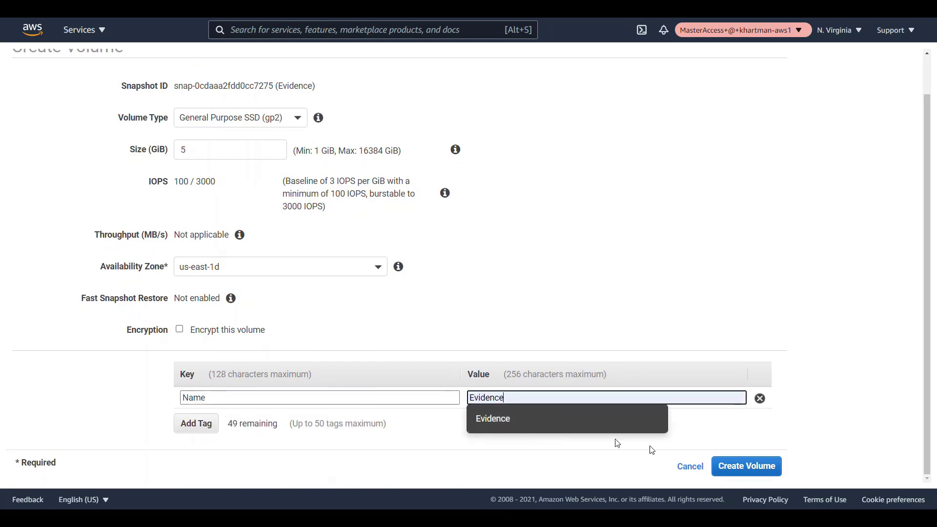
left_click(746, 466)
left_click(568, 198)
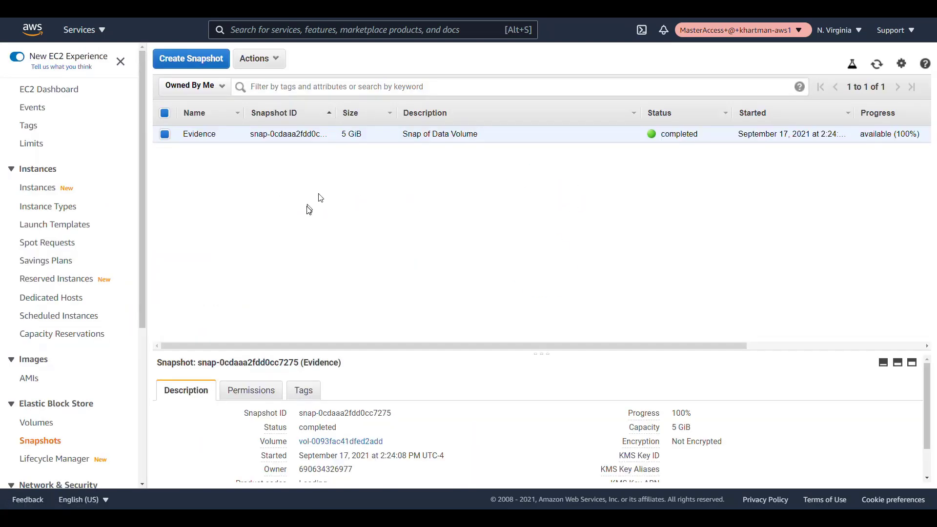
left_click(40, 423)
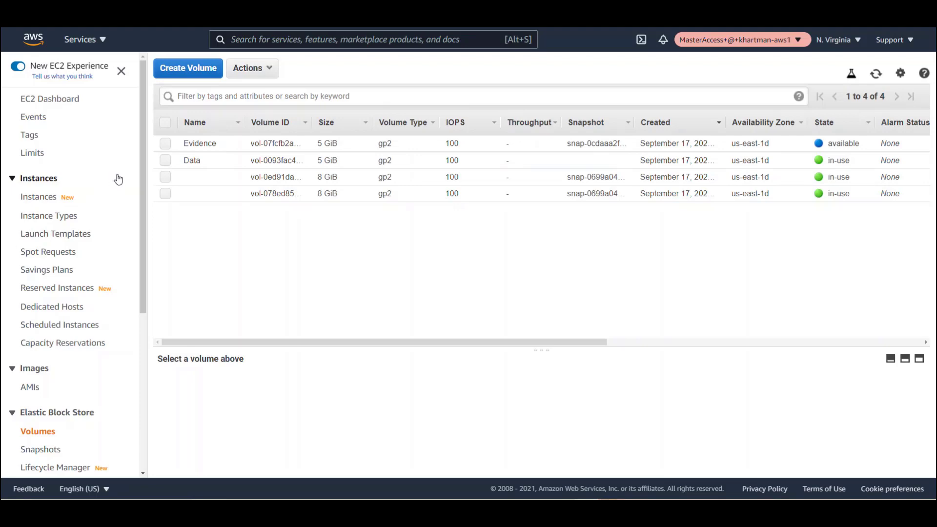
Attach the Evidence volume to the Forensic workstation instance as /dev/sdf.
left_click(165, 144)
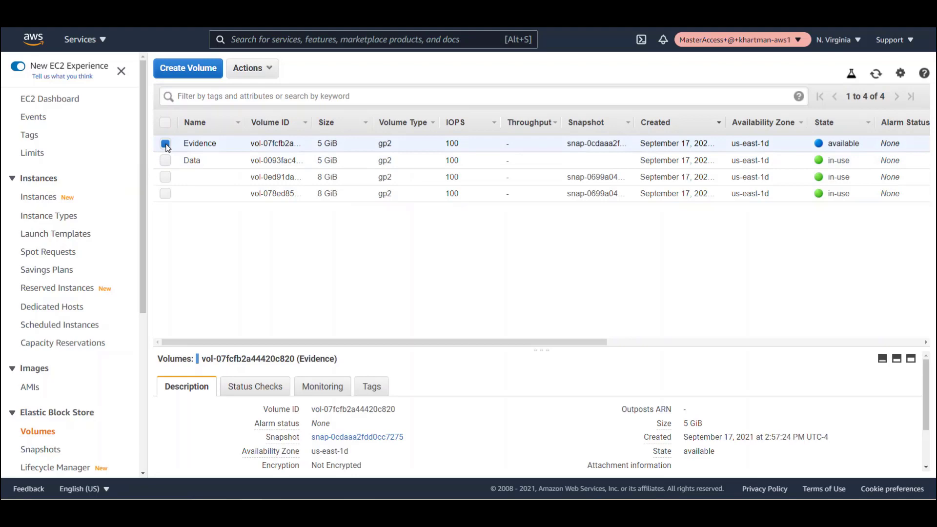
left_click(273, 73)
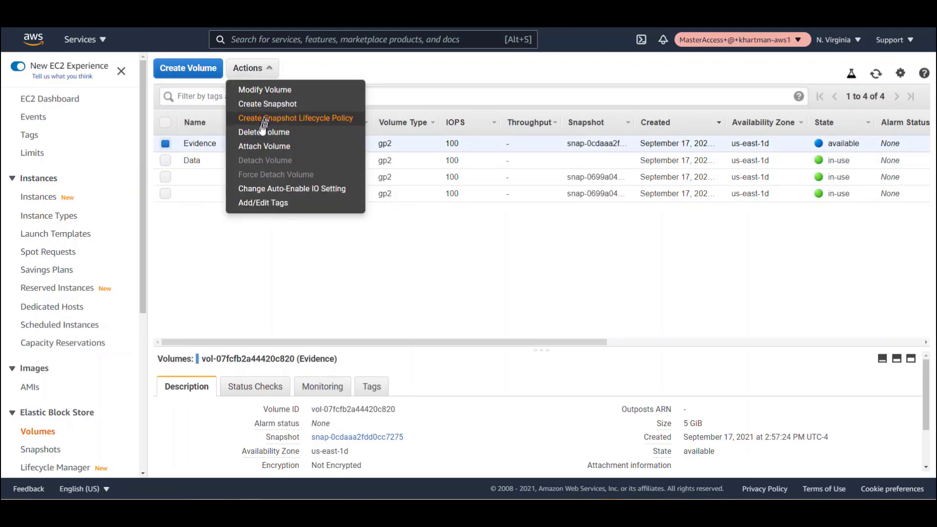
left_click(255, 145)
left_click(484, 259)
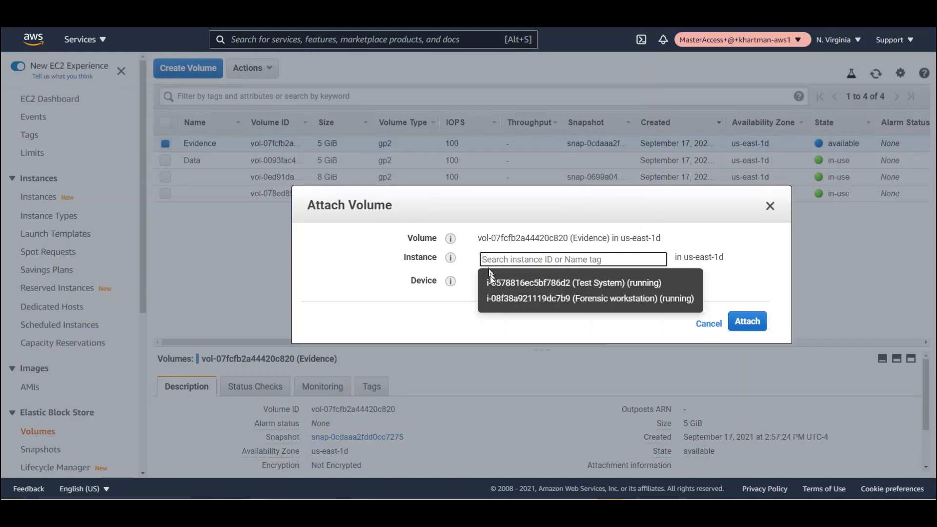
left_click(493, 298)
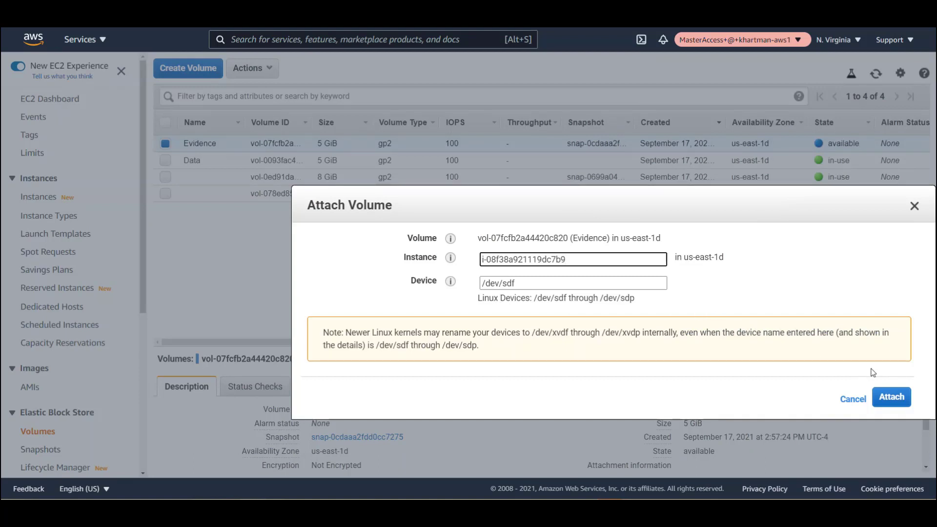
left_click(891, 396)
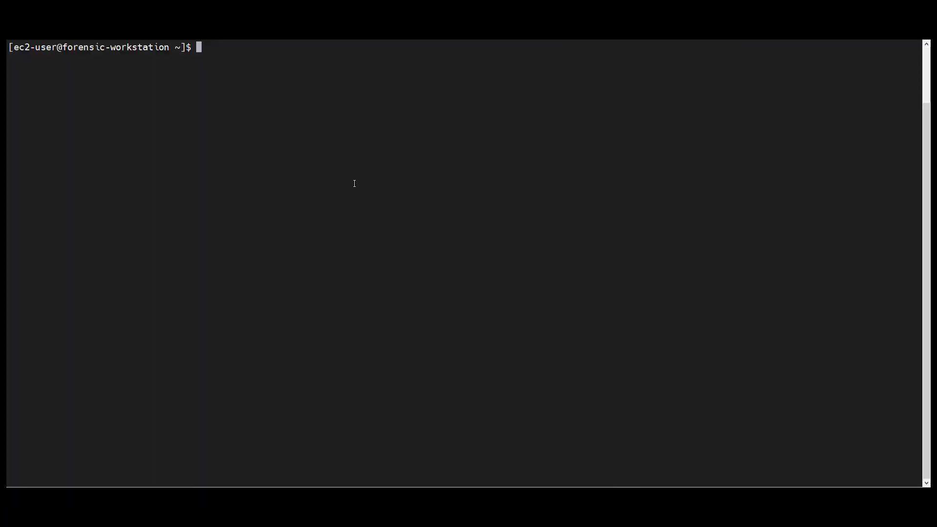
Run lsblk to find the 5G xvdf disk, then hash it with sudo sha1sum /dev/xvdf.
type("lsblk")
key("Return")
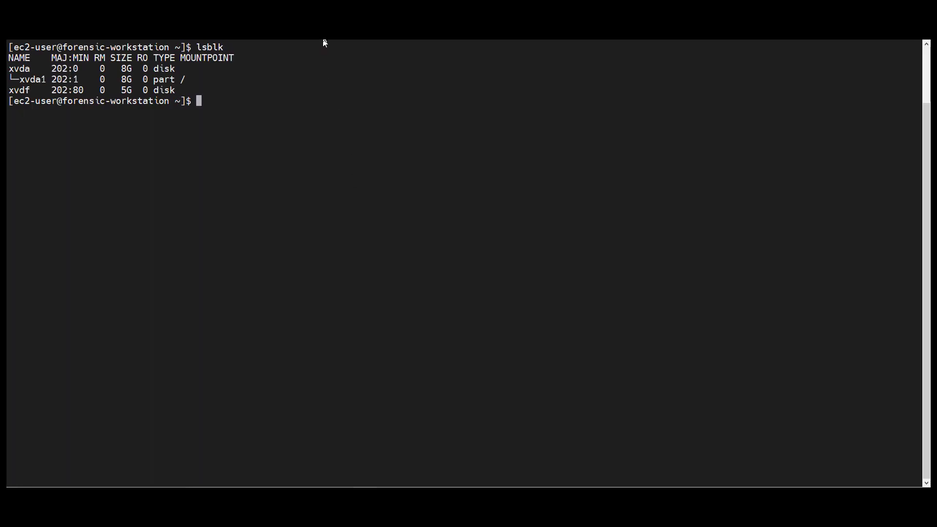
right_click(358, 125)
left_click(383, 163)
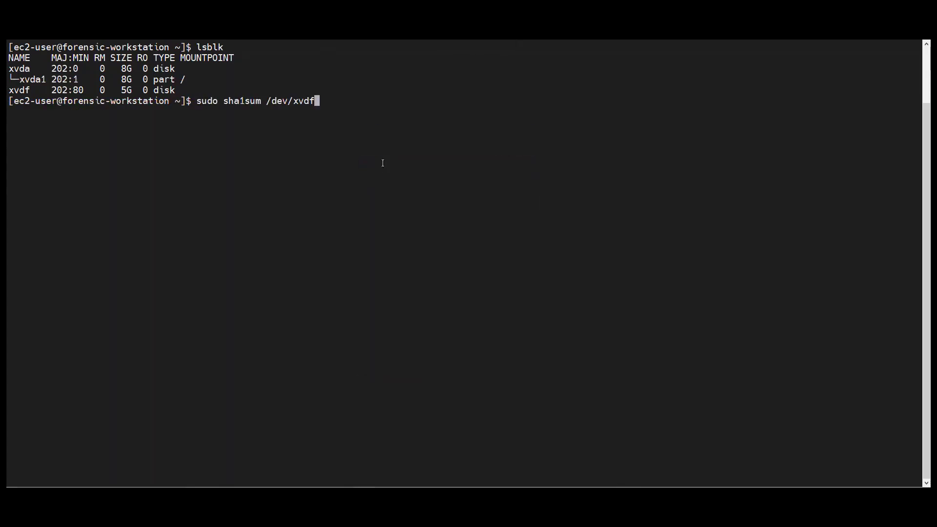
key("Return")
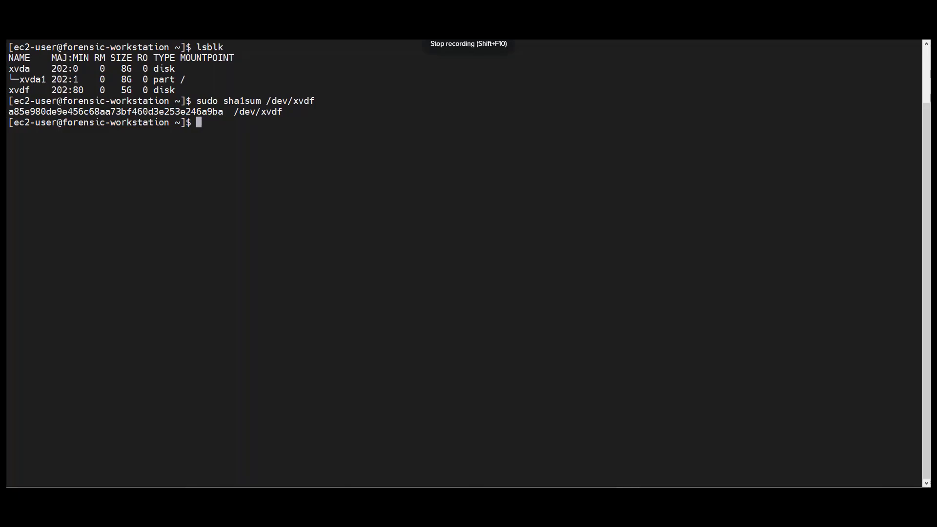
Paste and run the mount and listing commands, then go to Azure's Virtual machines page.
right_click(145, 267)
left_click(212, 57)
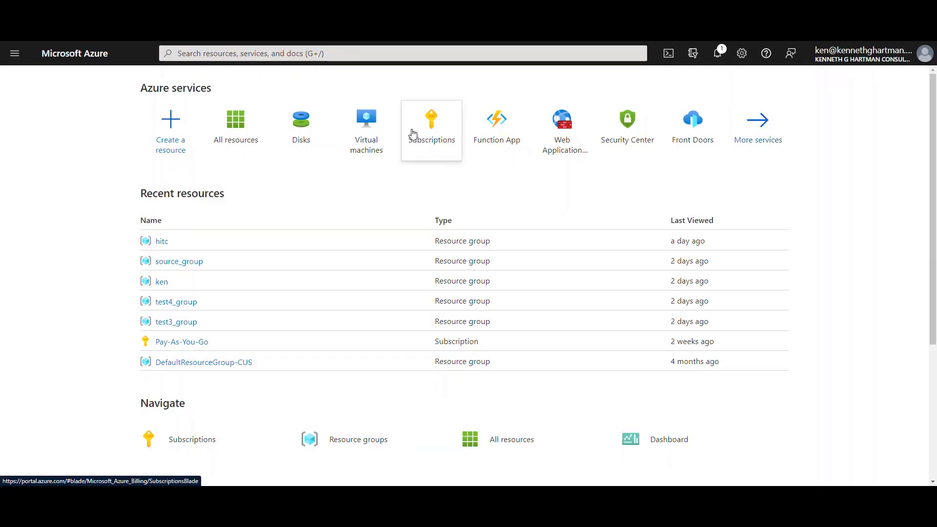
left_click(373, 131)
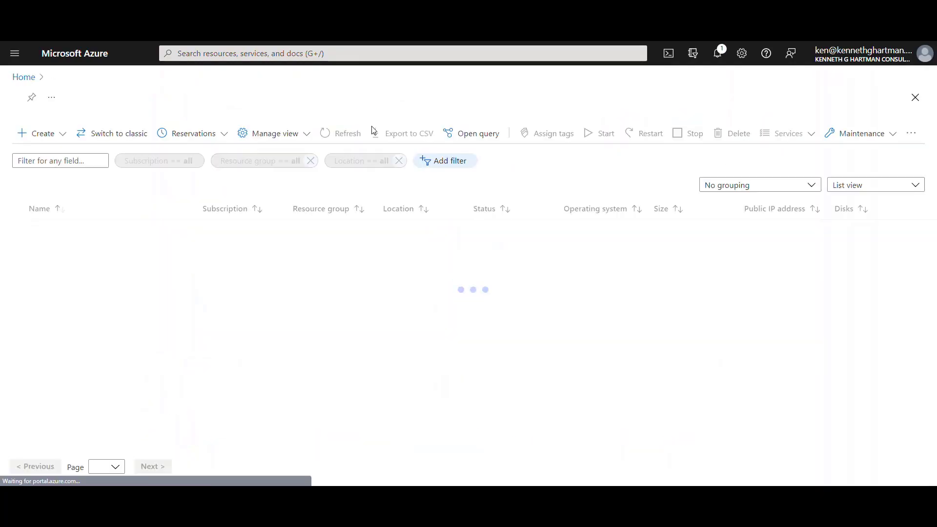
Start a new virtual machine in resource group hitc named test-system.
left_click(52, 139)
left_click(51, 153)
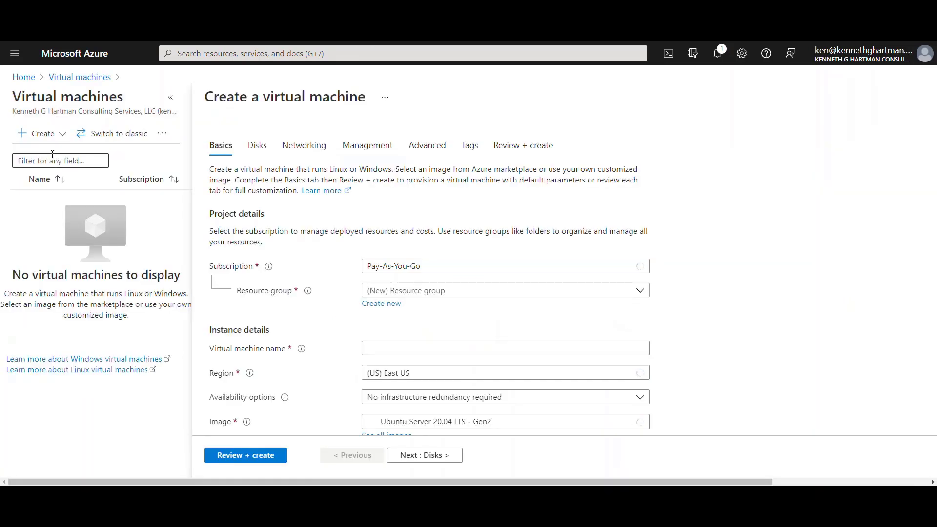
left_click(394, 292)
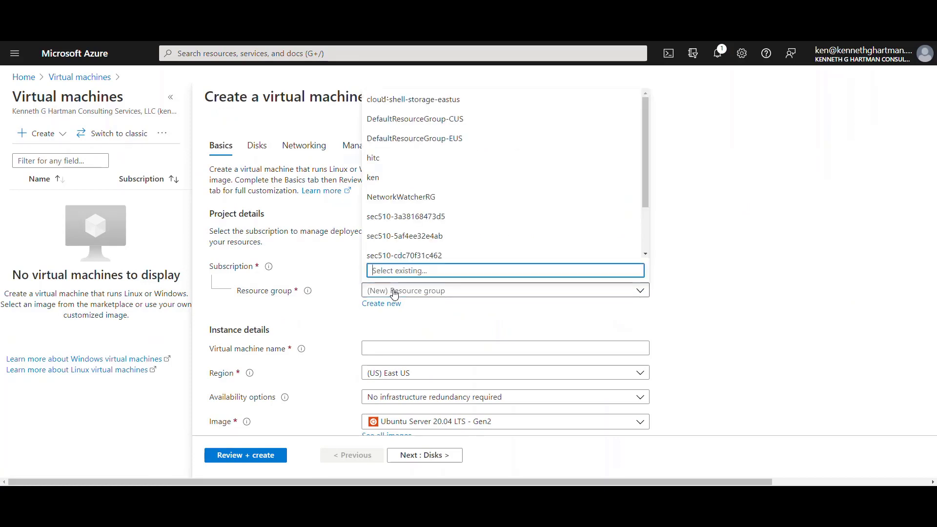
left_click(380, 158)
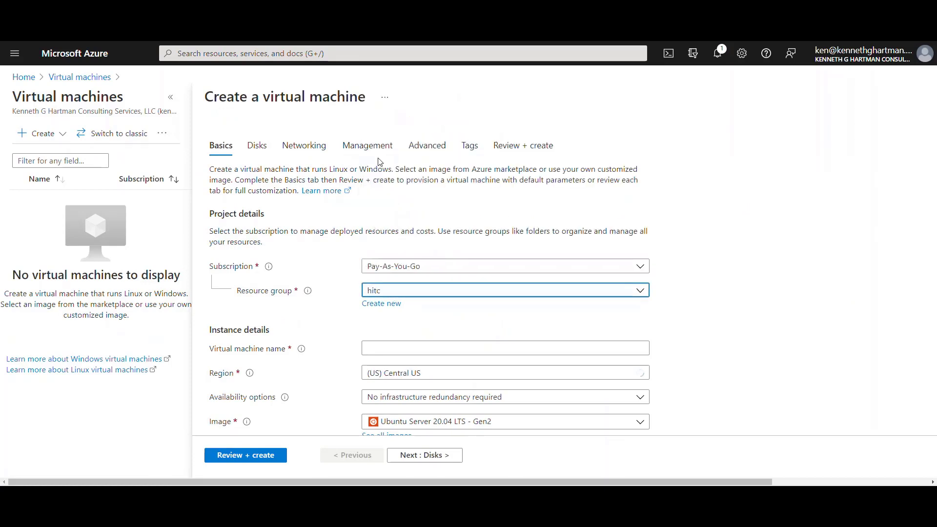
left_click(385, 347)
type("test-s")
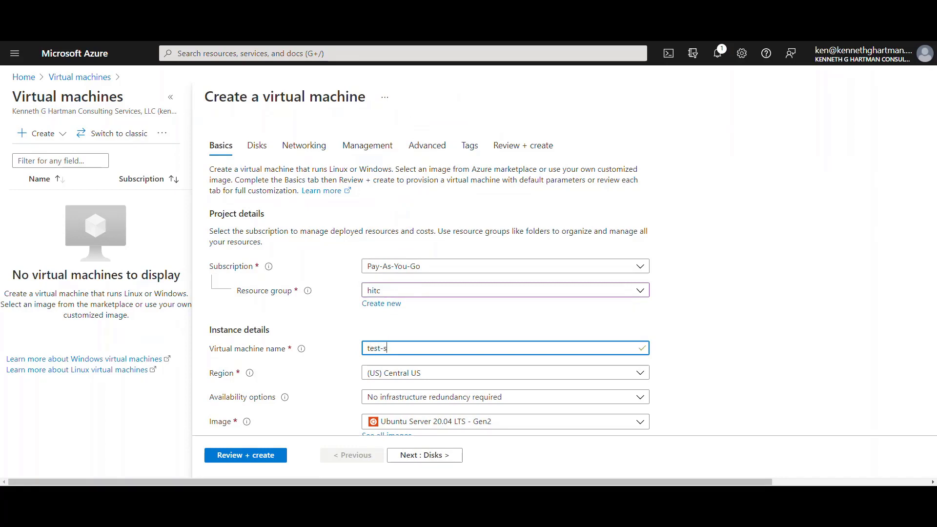
type("ystem")
left_click(335, 359)
Use the existing Azure-stored SSH key hitc and review and create the VM.
scroll(703, 361, "down", 3)
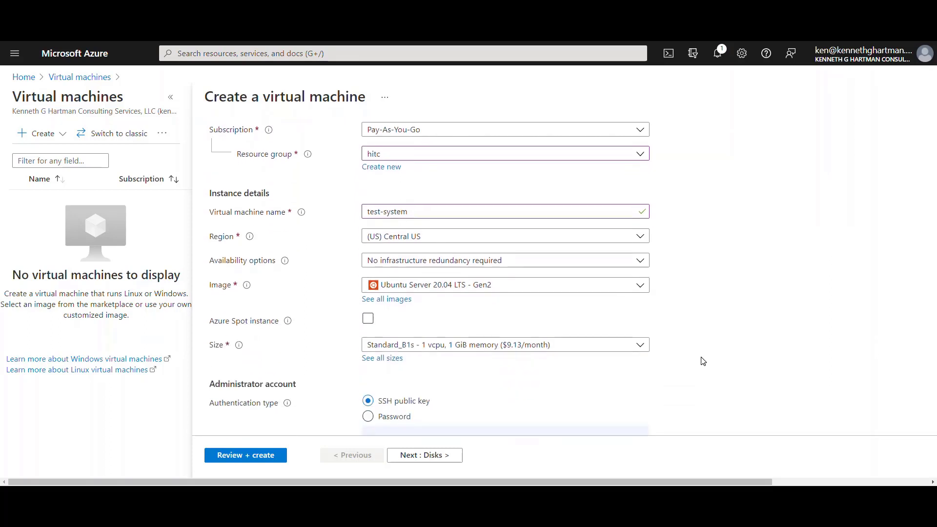
scroll(703, 361, "down", 1)
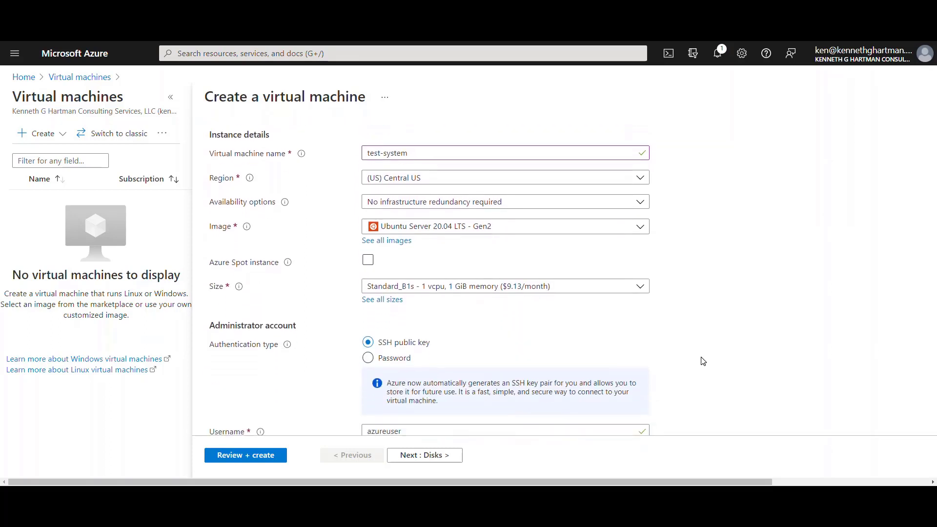
scroll(703, 361, "down", 3)
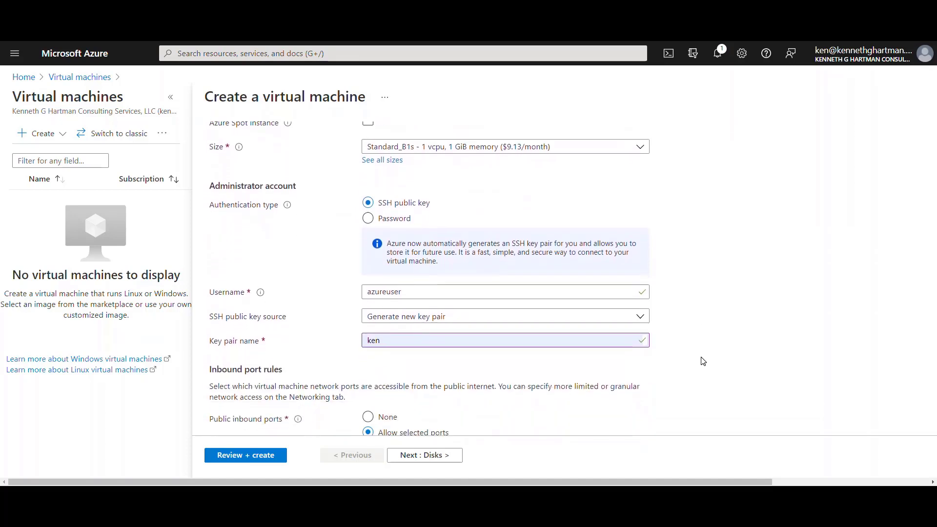
scroll(702, 361, "down", 1)
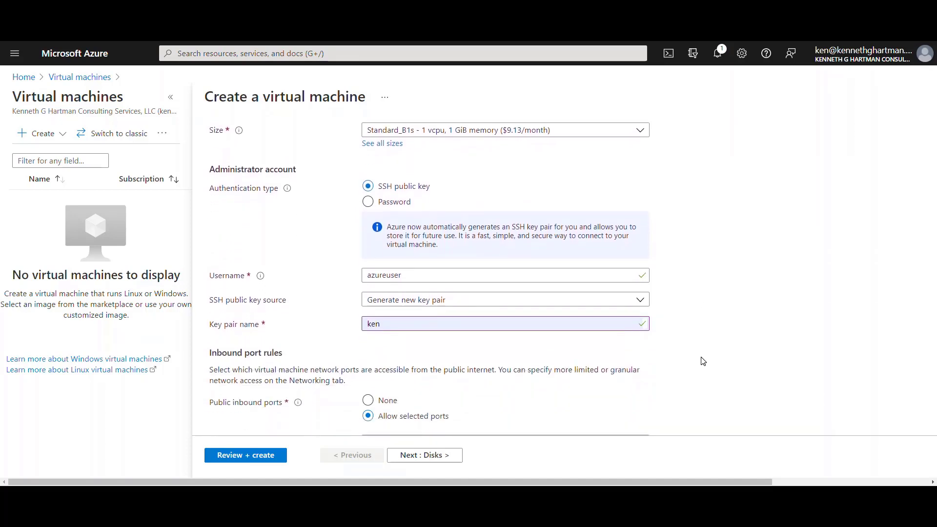
left_click(419, 305)
left_click(399, 338)
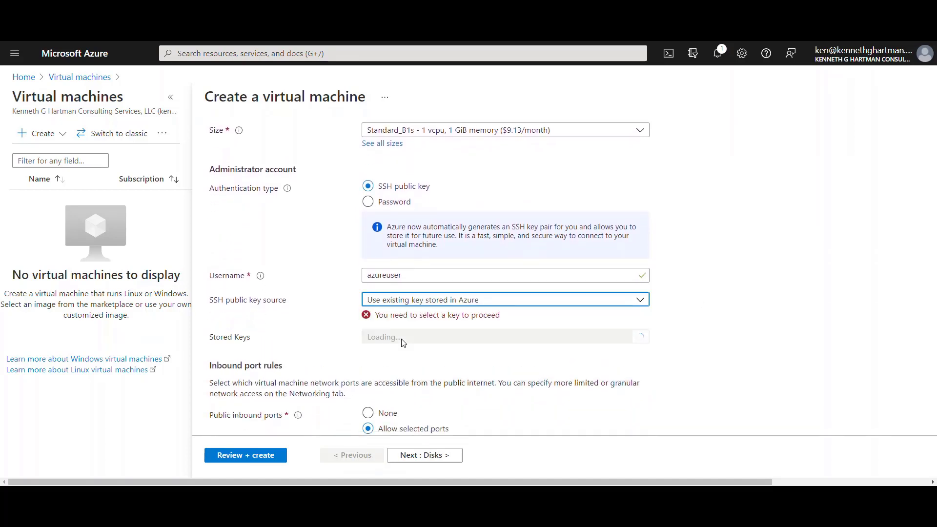
left_click(402, 341)
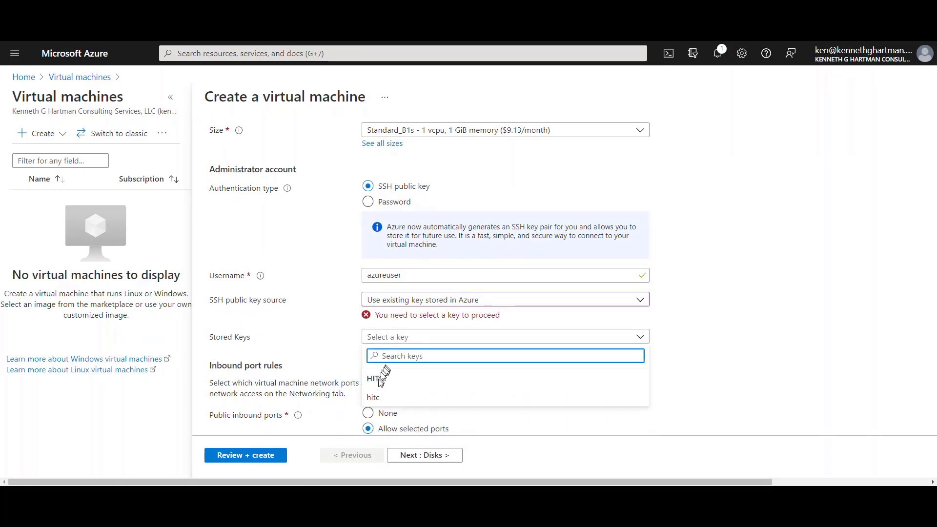
left_click(374, 397)
scroll(640, 344, "down", 3)
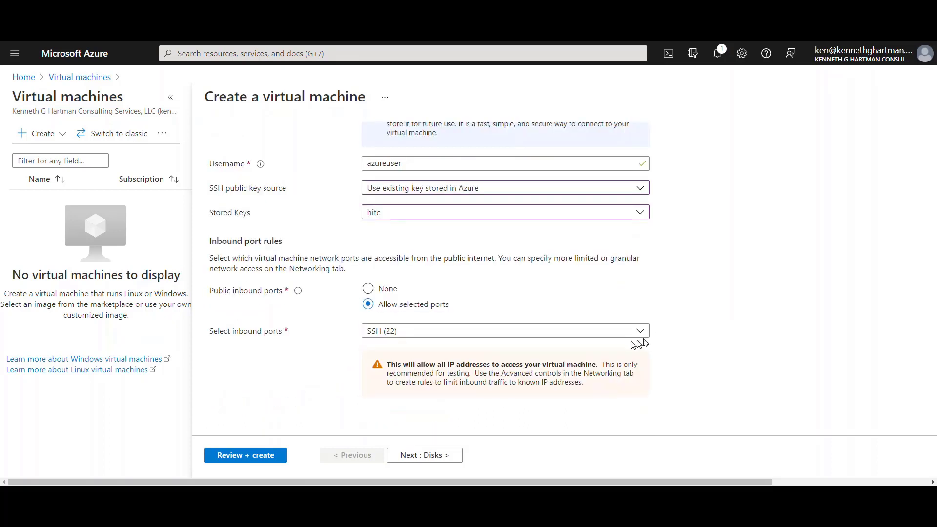
left_click(264, 456)
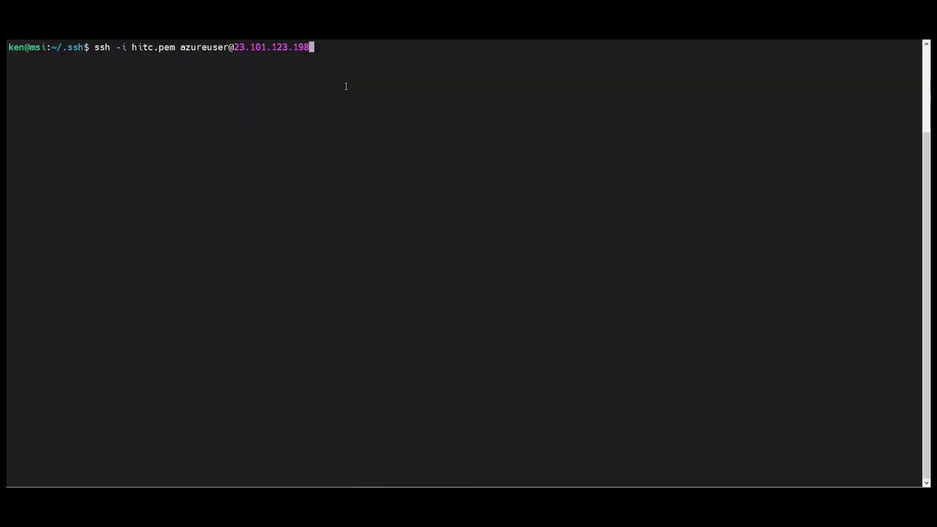
SSH into test-system and the forensic workstation, accepting host keys, then run lsblk.
key("Return")
type("yes")
key("Return")
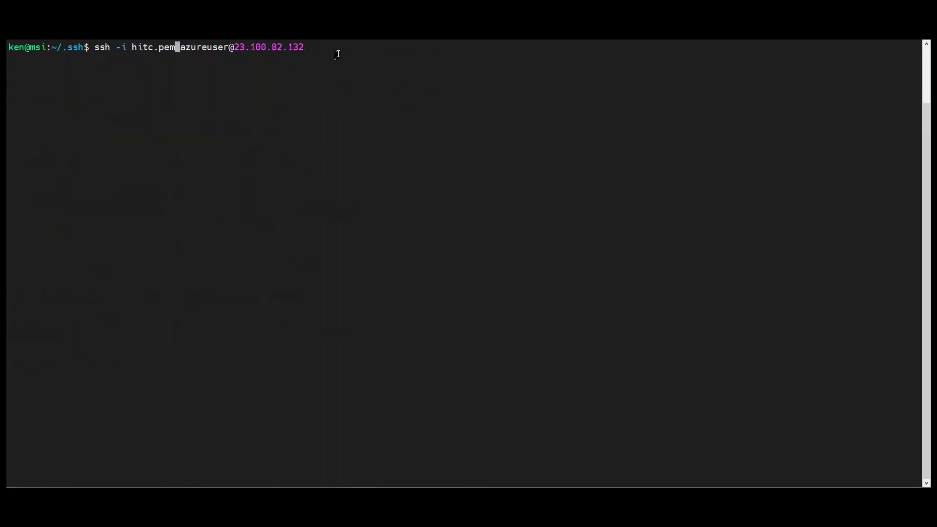
key("Return")
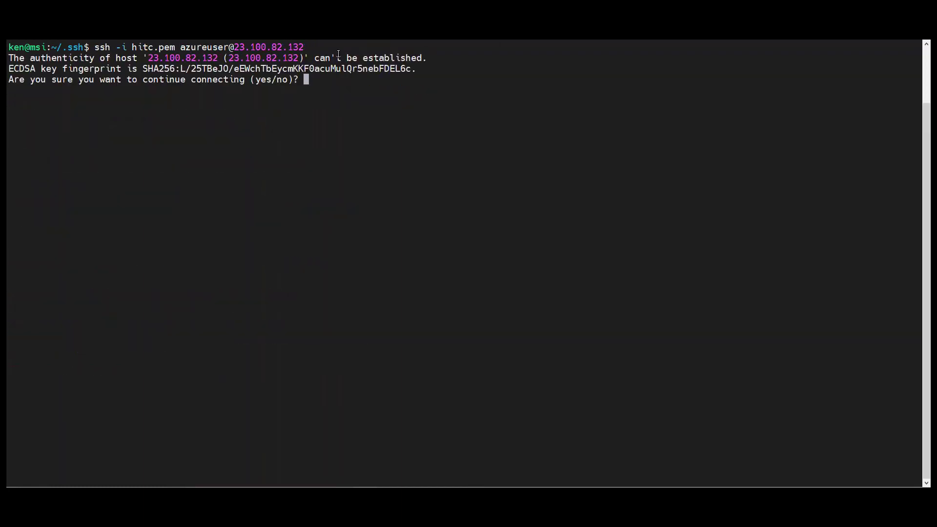
type("yes")
key("Return")
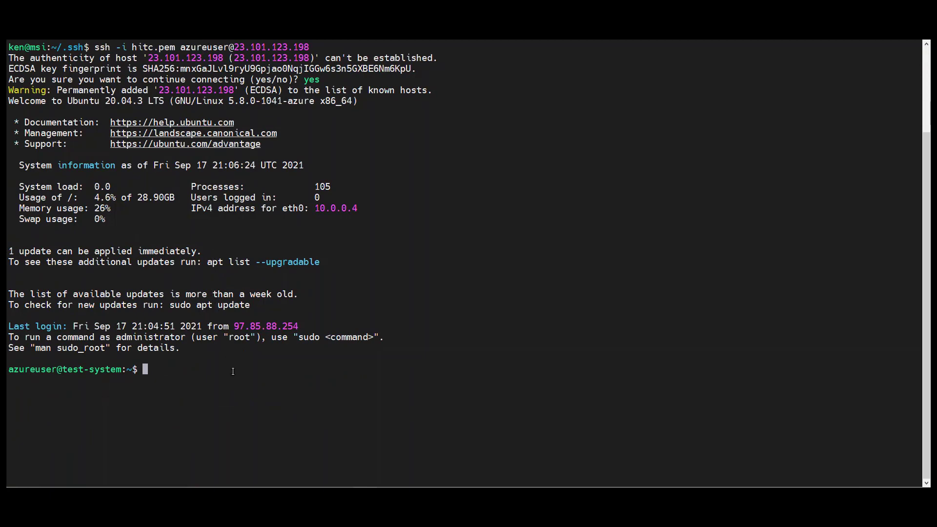
type("lsblk")
key("Return")
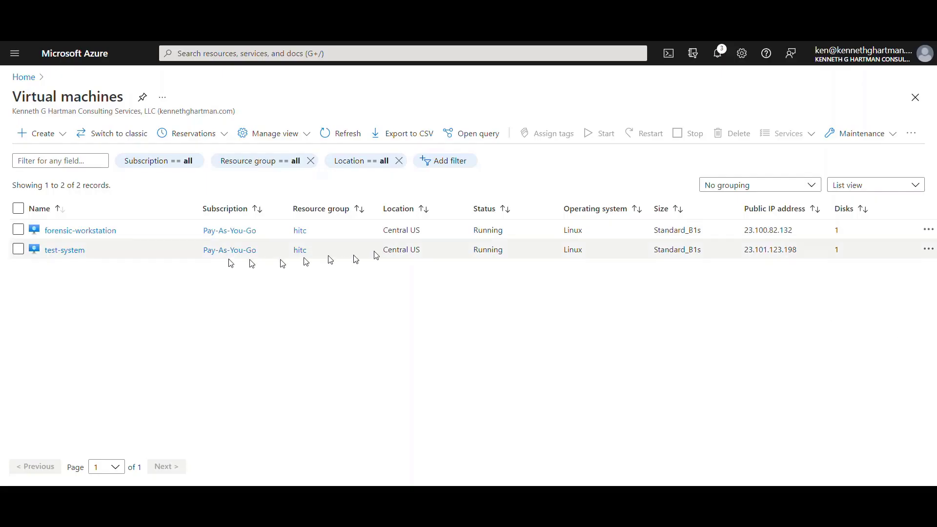
Create and attach a 4 GiB Premium SSD disk named Data on test-system's Disks page.
left_click(65, 250)
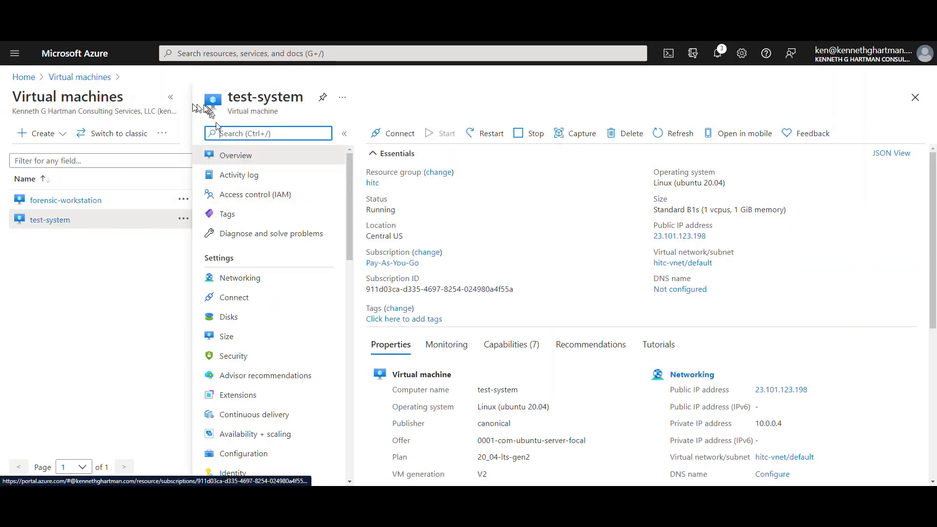
left_click(169, 97)
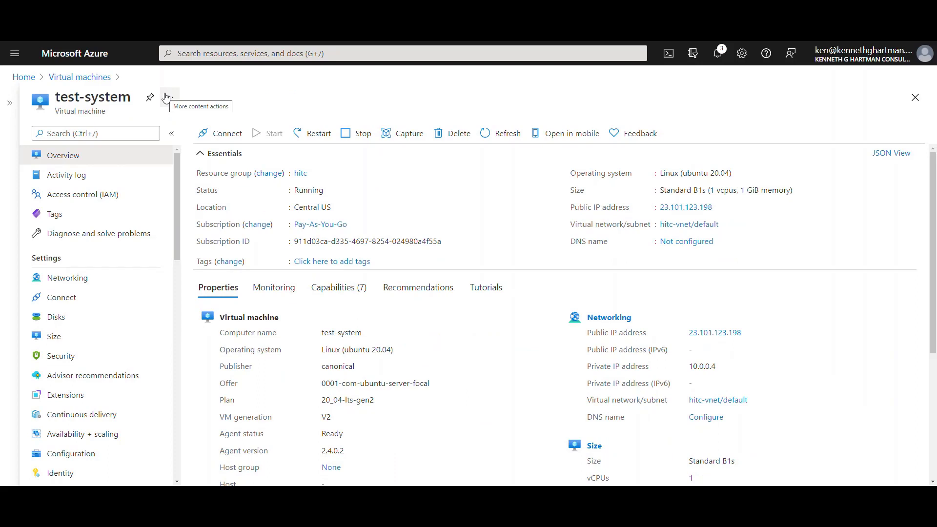
left_click(61, 321)
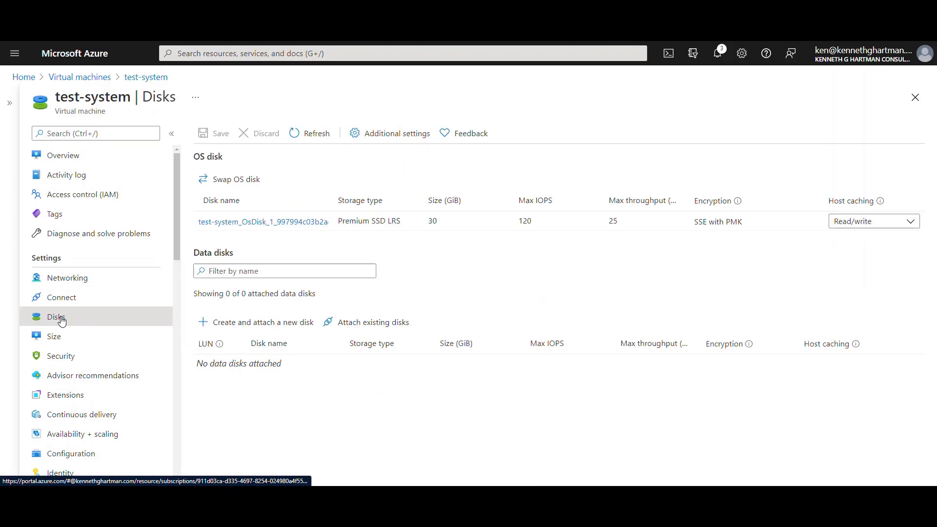
left_click(264, 330)
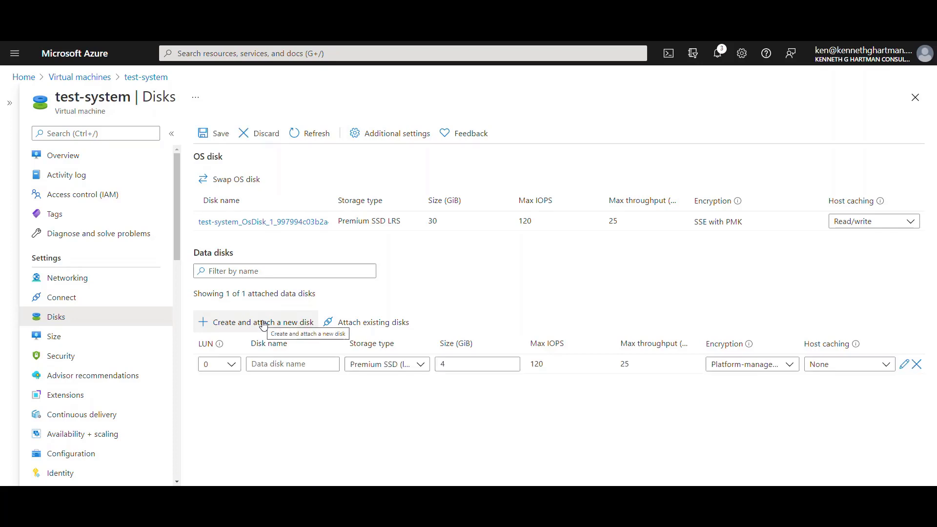
left_click(272, 364)
type("Data")
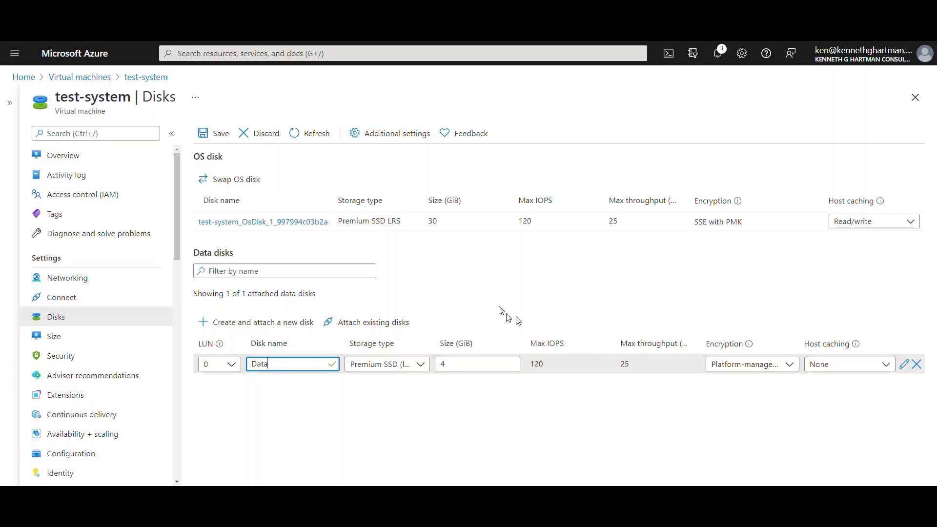
left_click(214, 135)
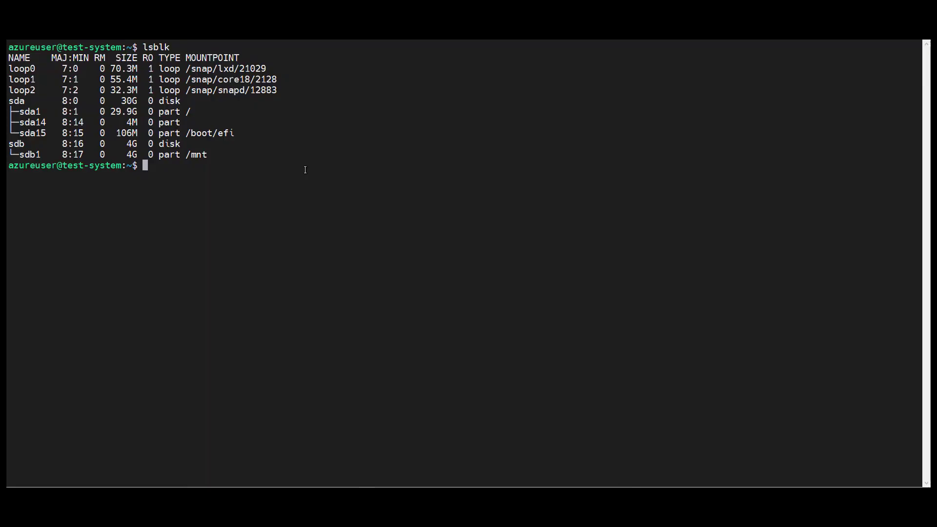
Locate sdc with lsblk, format it ext4, and write evil2.txt and evil3.txt into /data.
key("Up")
key("Return")
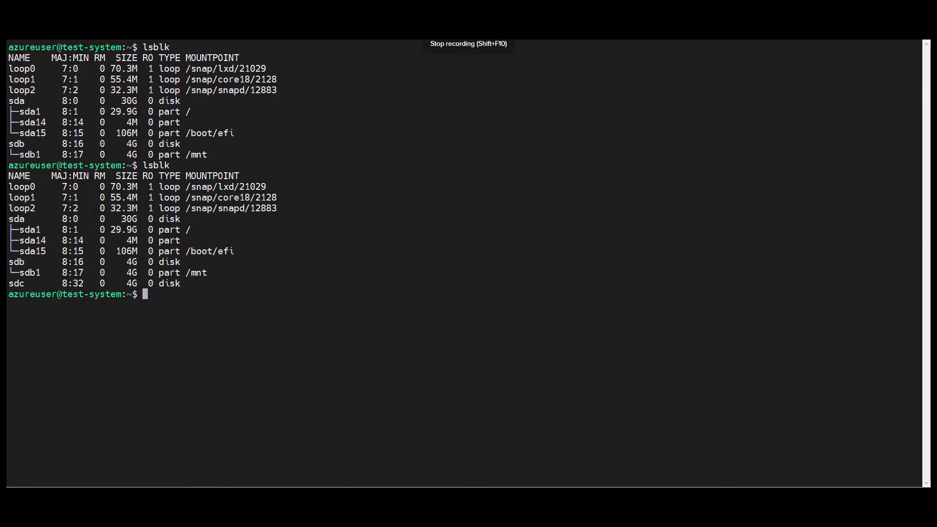
right_click(139, 358)
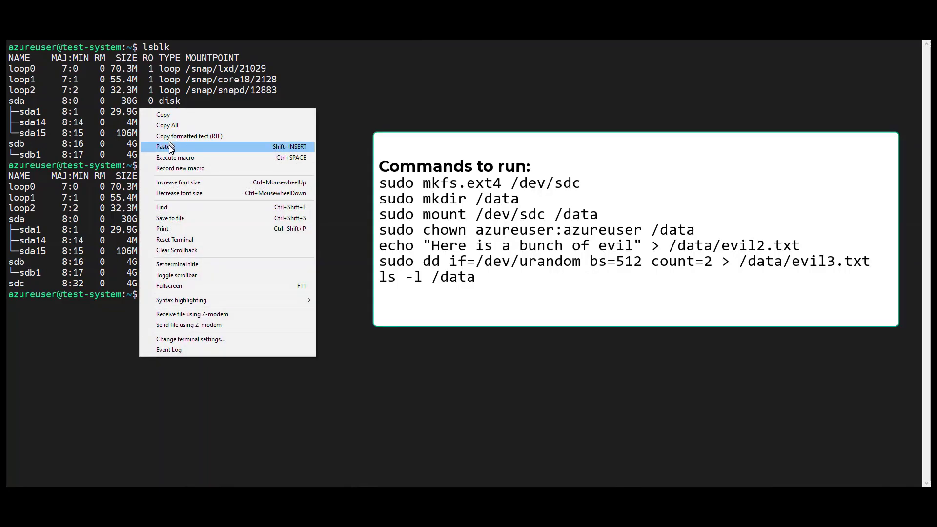
left_click(163, 147)
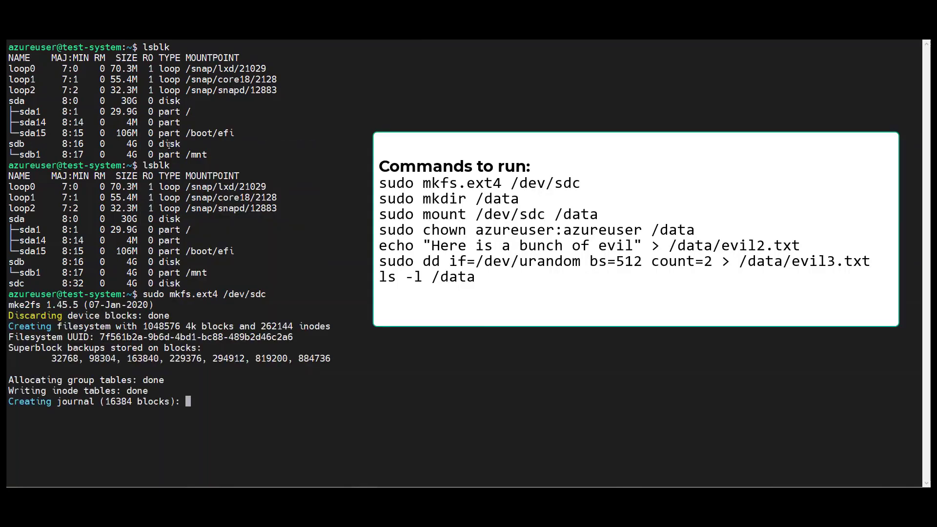
key("Return")
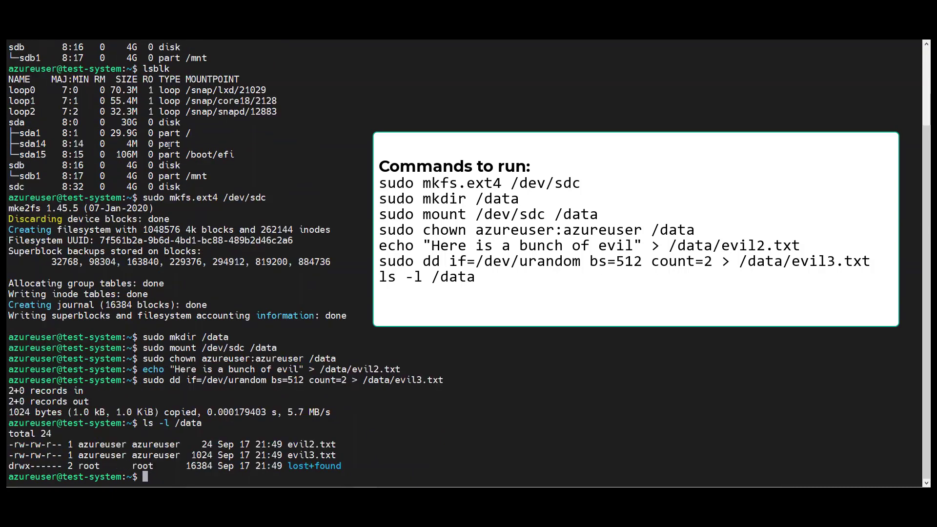
Unmount /data and compute the SHA1 hash of /dev/sdc.
right_click(520, 166)
left_click(538, 205)
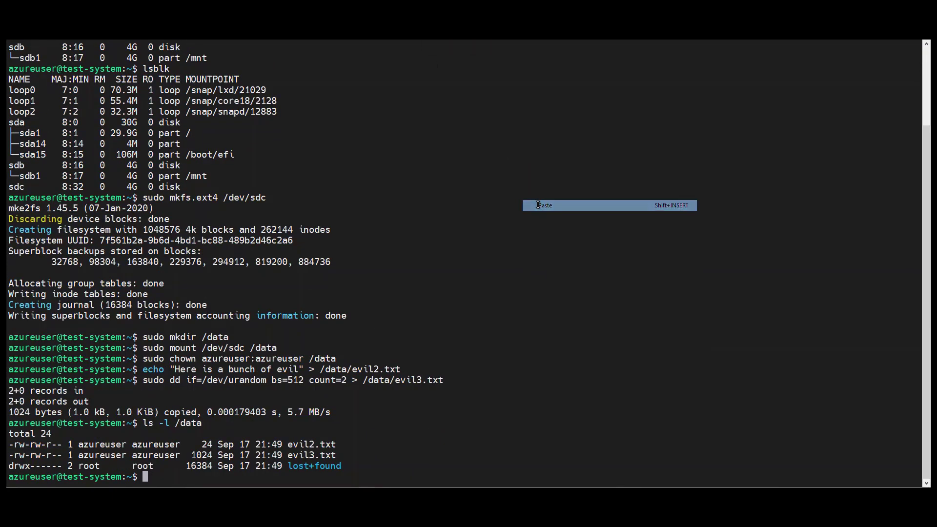
key("Return")
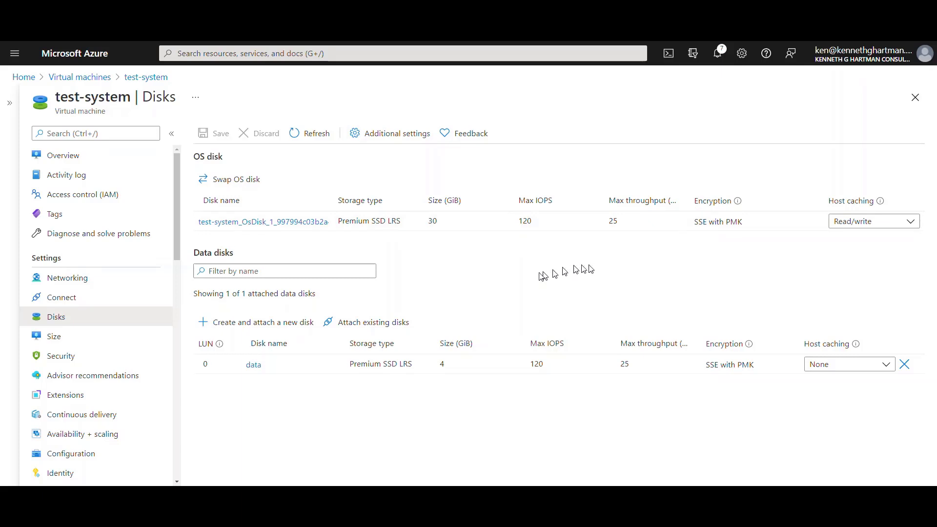
Create a full snapshot of the data disk named evidence and open it.
left_click(253, 366)
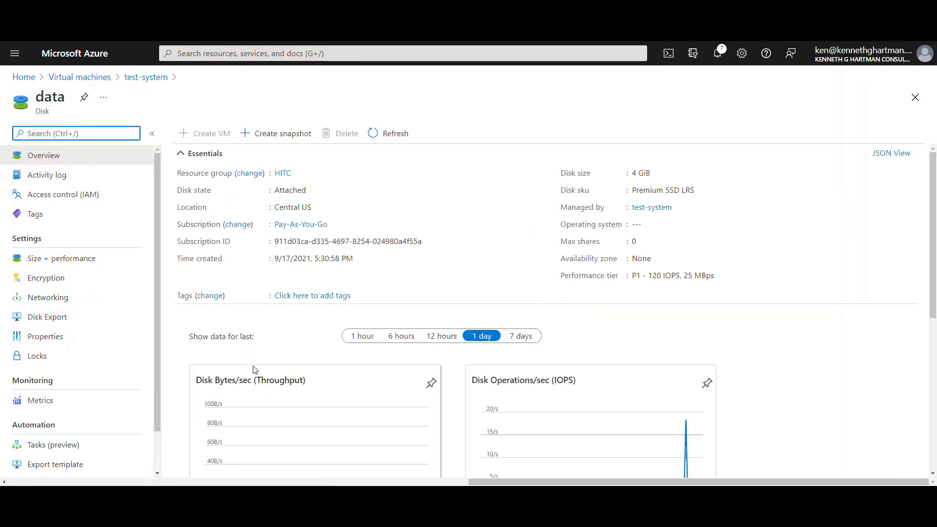
left_click(280, 137)
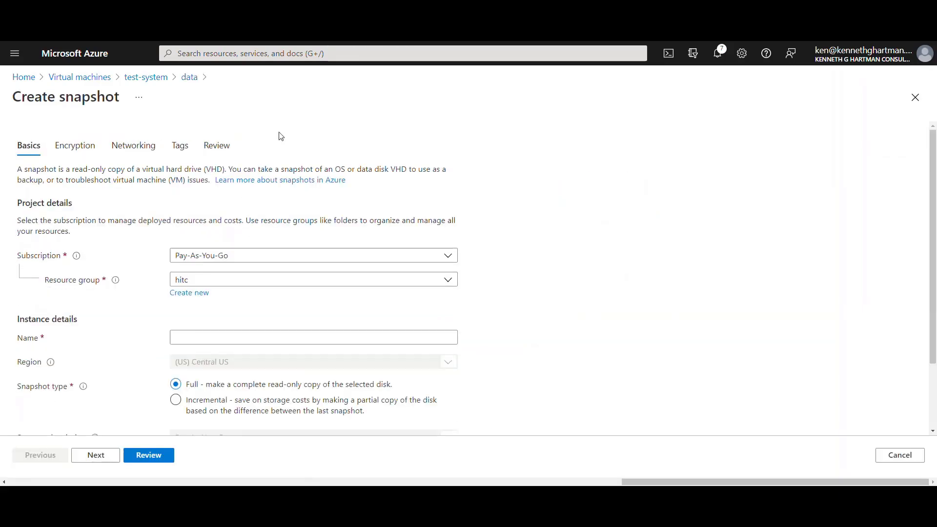
left_click(192, 337)
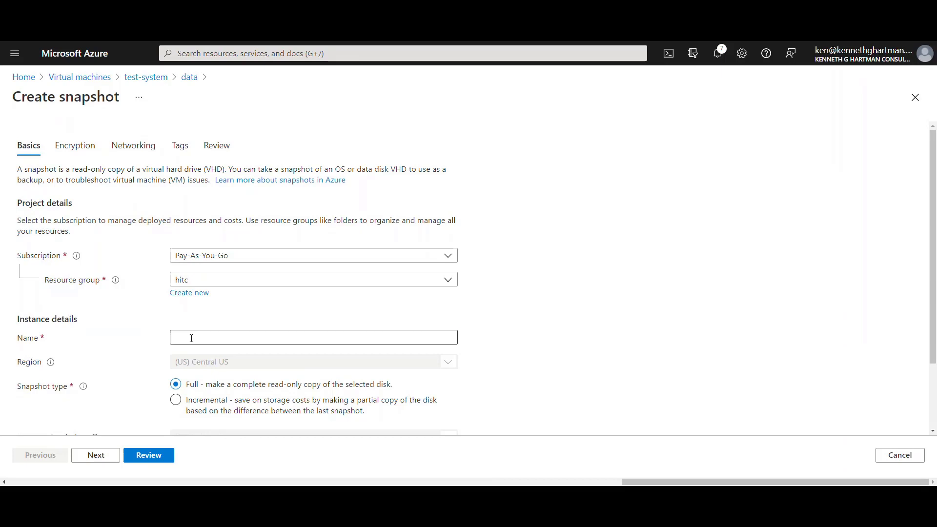
type("evidence")
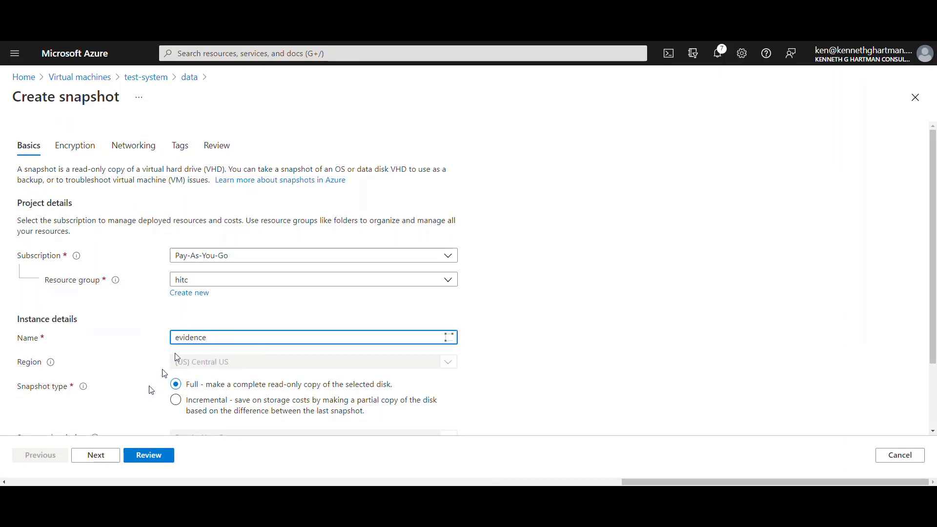
left_click(146, 454)
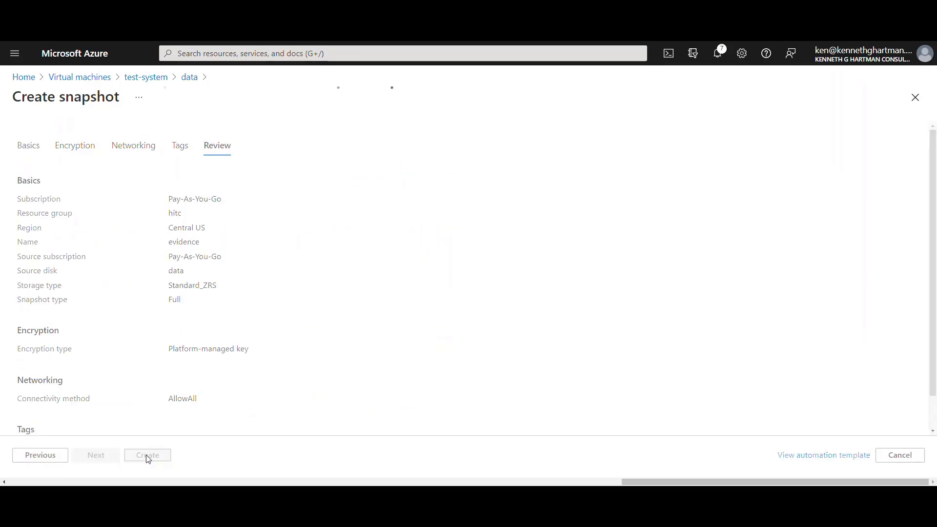
left_click(147, 455)
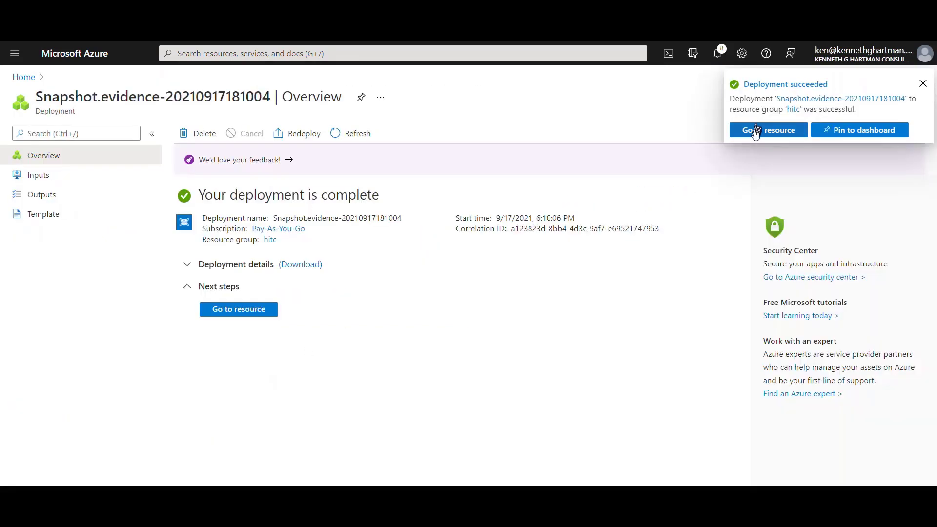
left_click(756, 130)
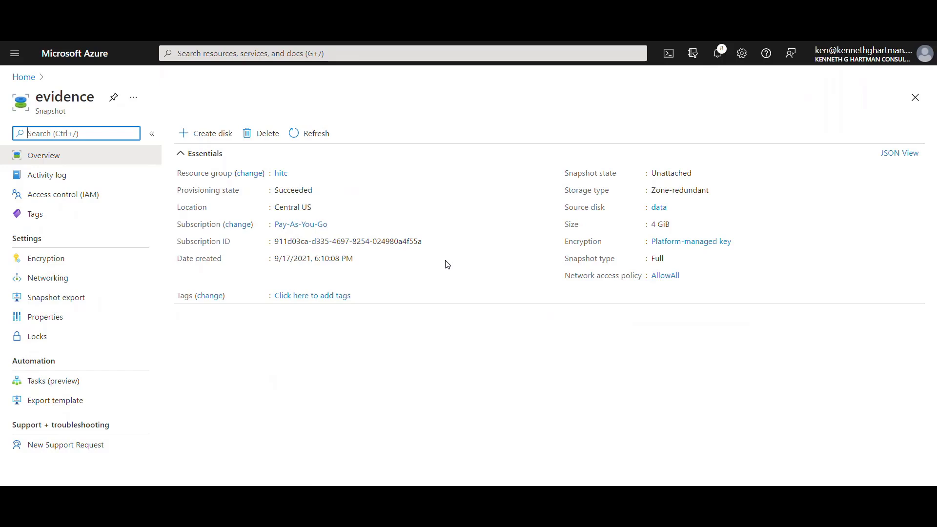
Create managed disk evidence-disk from the evidence snapshot, then return to the Virtual machines list.
left_click(217, 138)
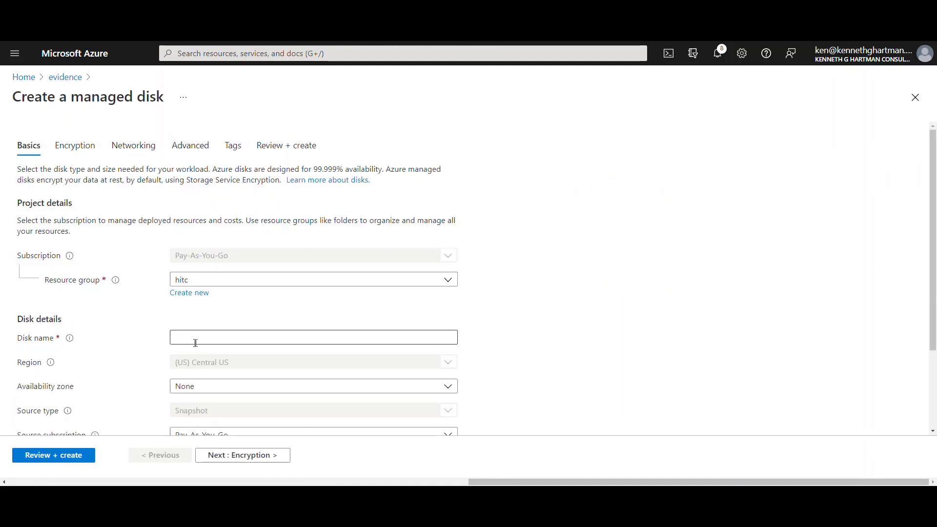
left_click(196, 343)
type("ev")
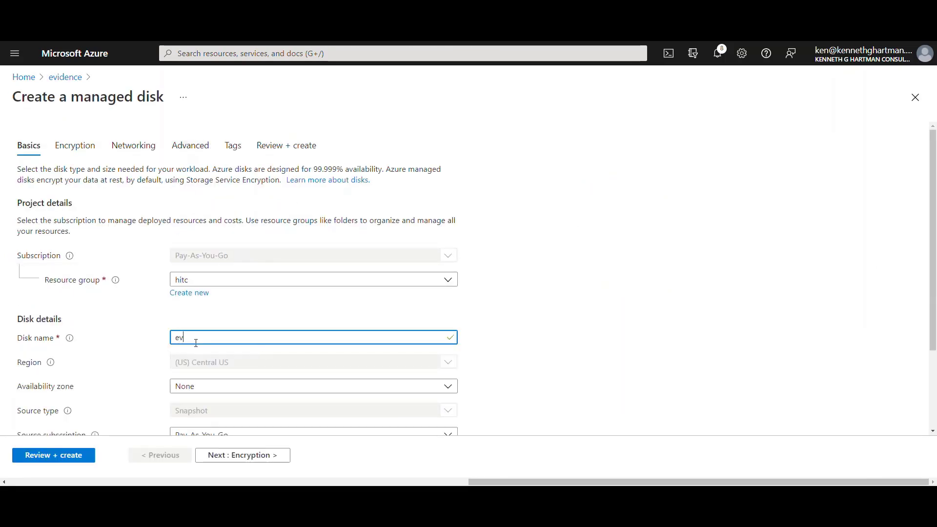
type("idence-disk")
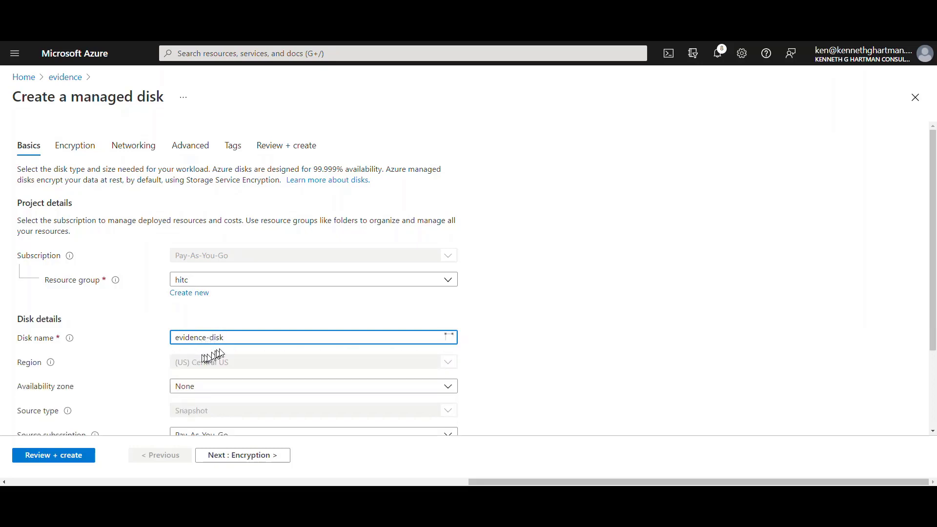
left_click(358, 311)
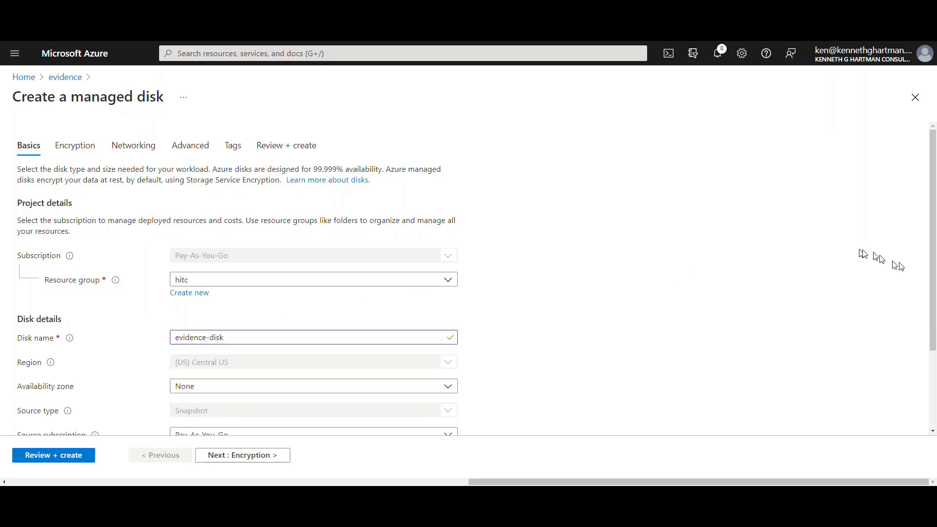
left_click_drag(932, 272, 919, 348)
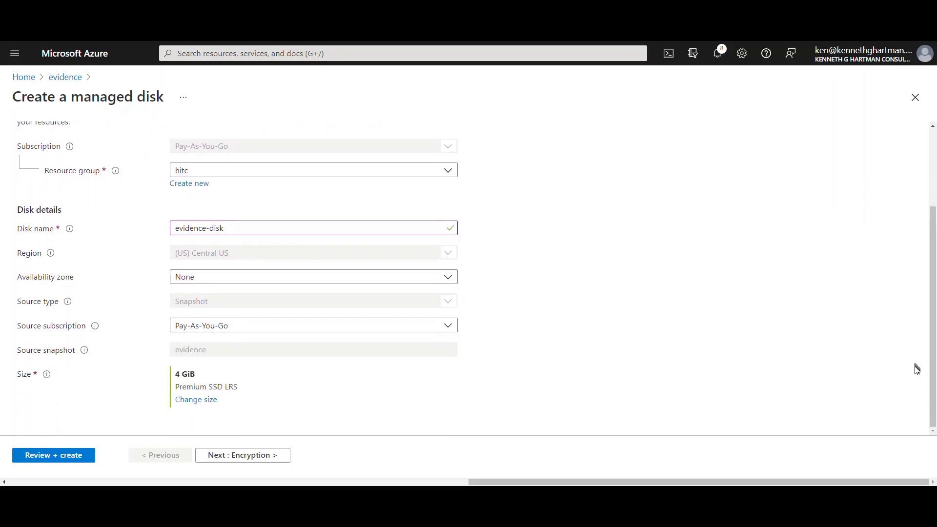
left_click(83, 455)
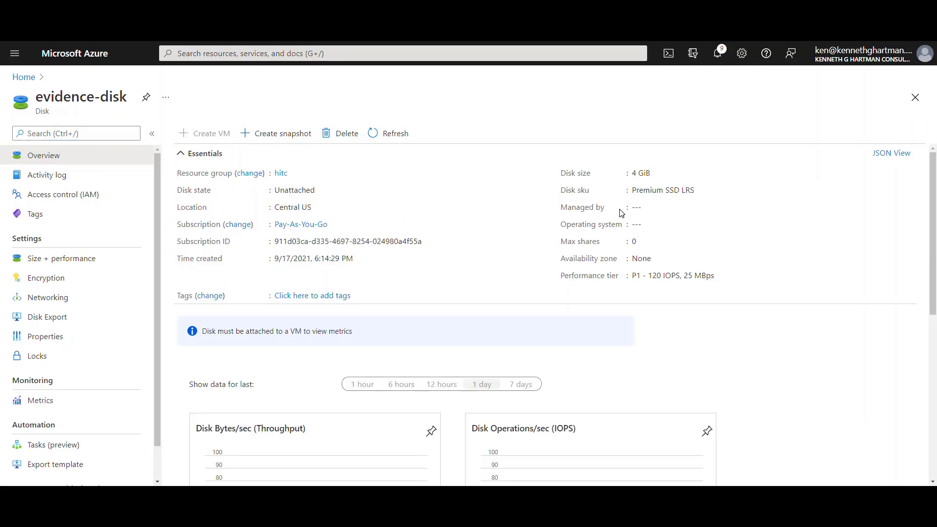
left_click(24, 77)
left_click(234, 127)
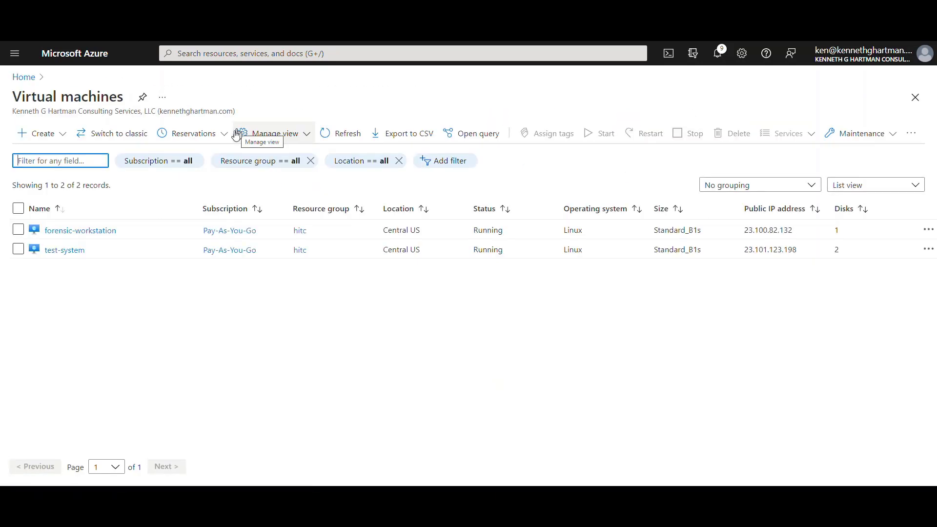
Attach the existing evidence-disk to forensic-workstation as LUN 0 and save.
left_click(75, 230)
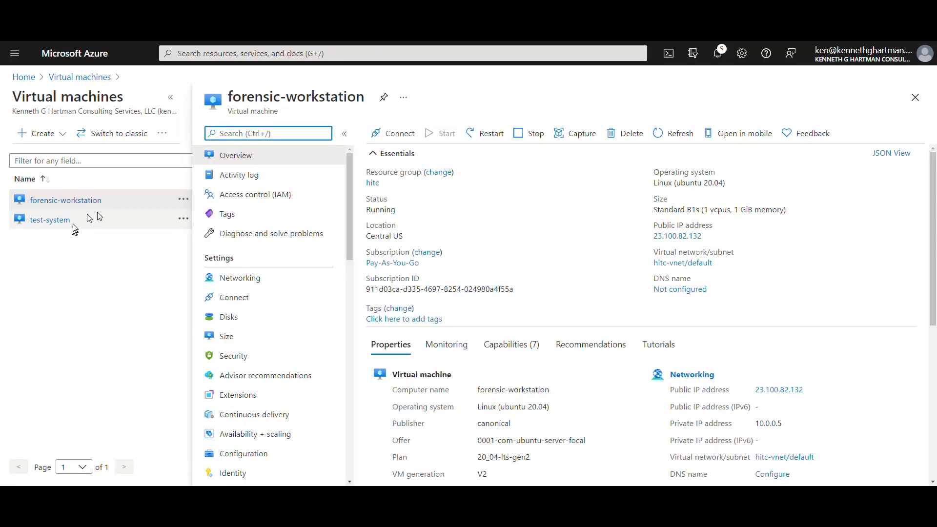
left_click(171, 98)
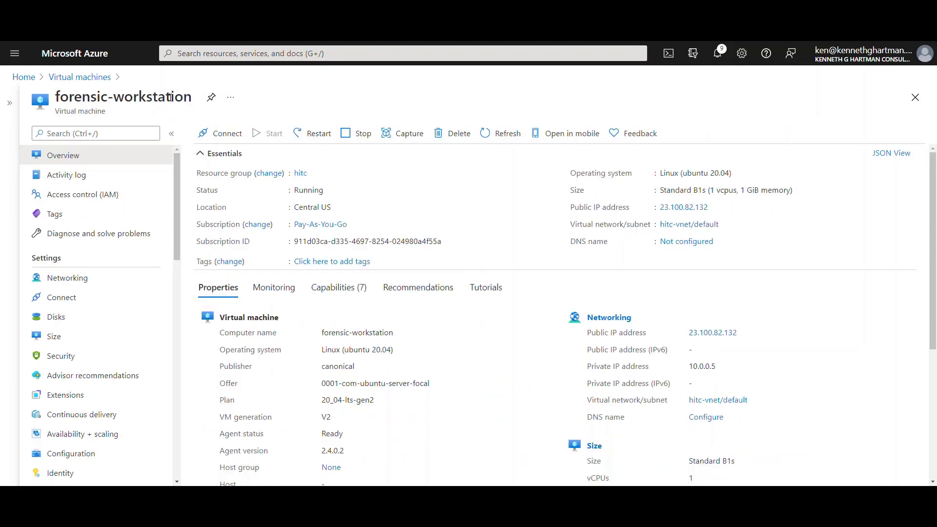
left_click(58, 318)
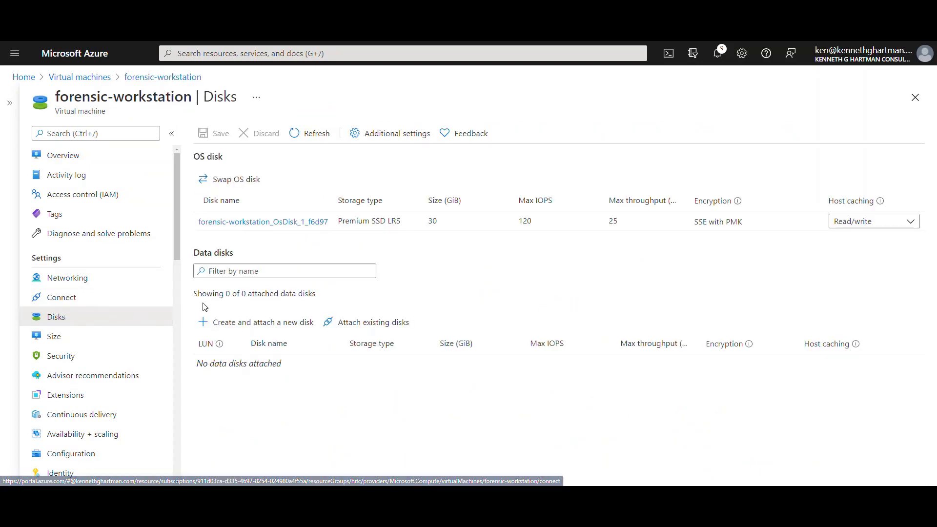
left_click(363, 322)
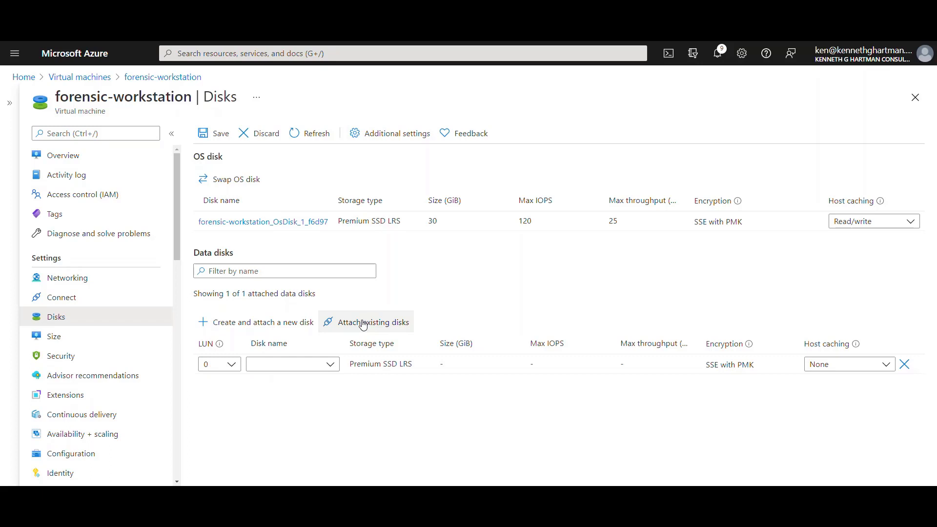
left_click(333, 366)
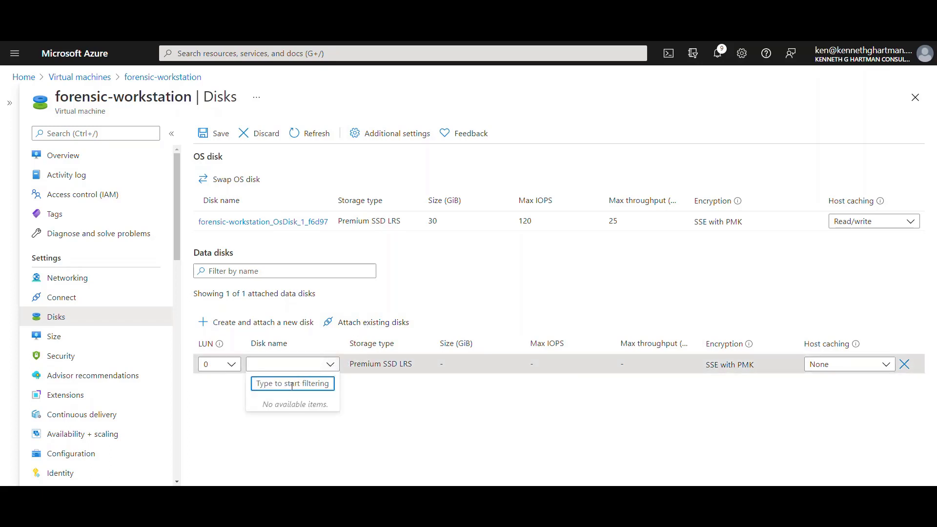
type("ev")
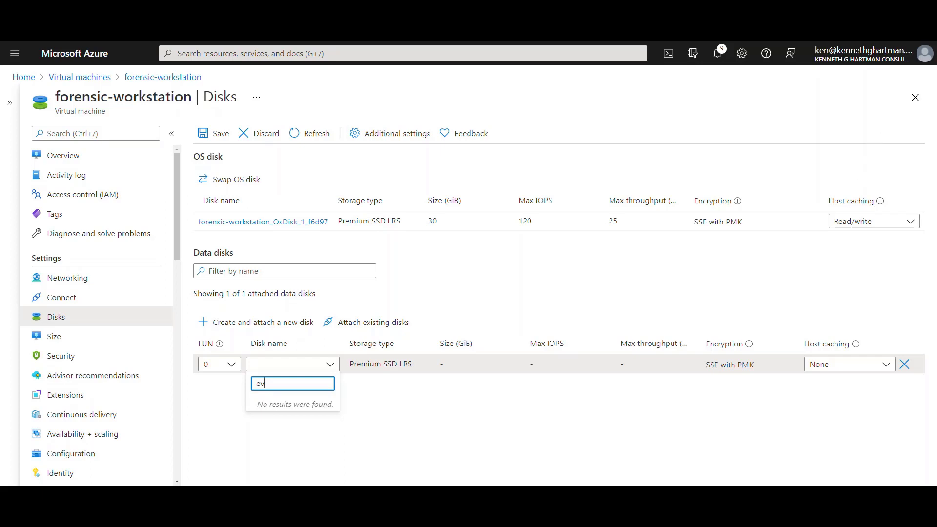
left_click(931, 205)
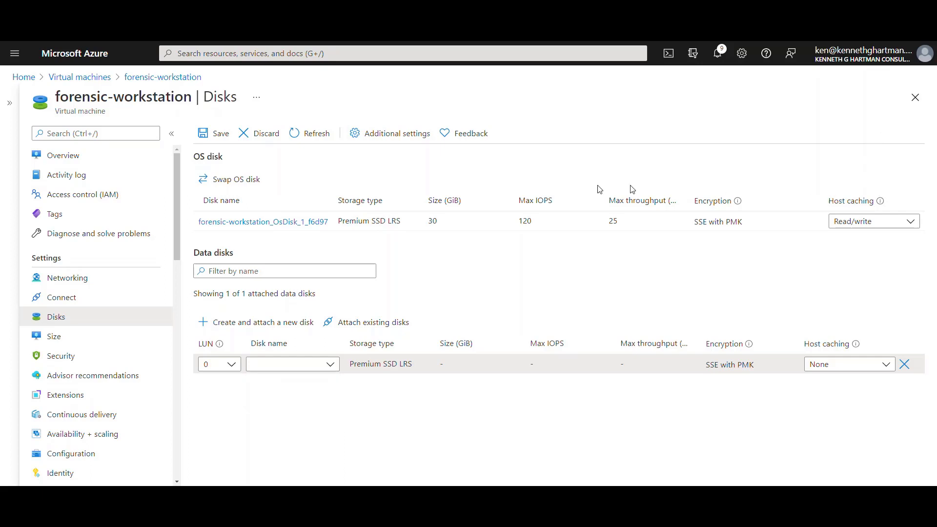
left_click(271, 365)
left_click(270, 430)
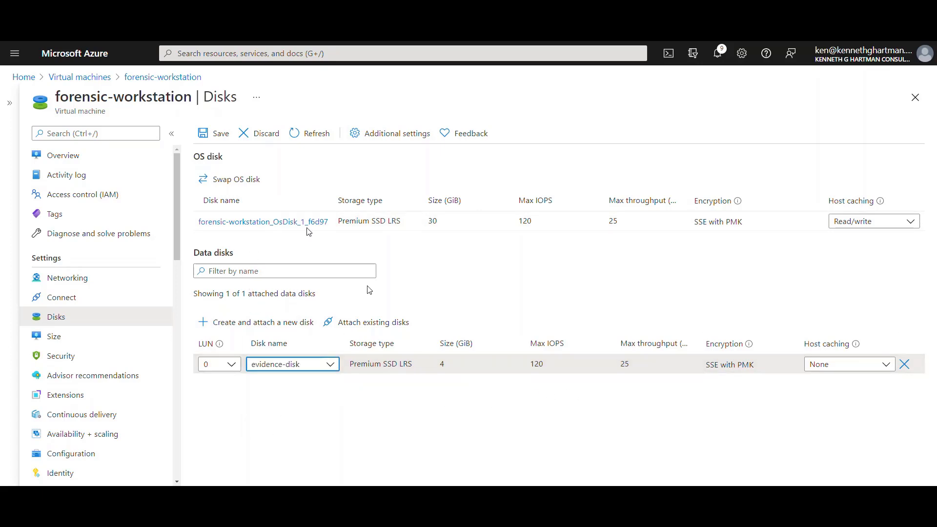
left_click(210, 134)
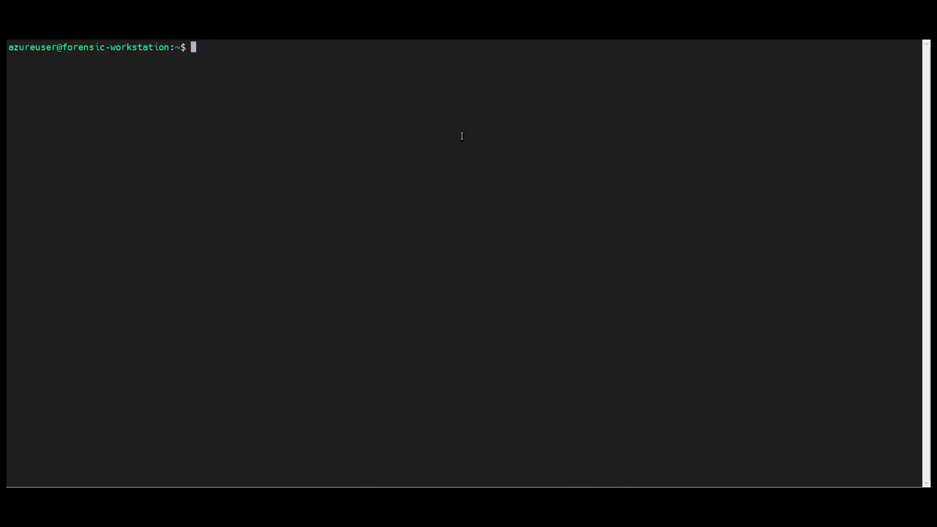
Run lsblk to find the 4G sdc disk and hash /dev/sdc with sudo sha1sum.
type("lsblk")
key("Return")
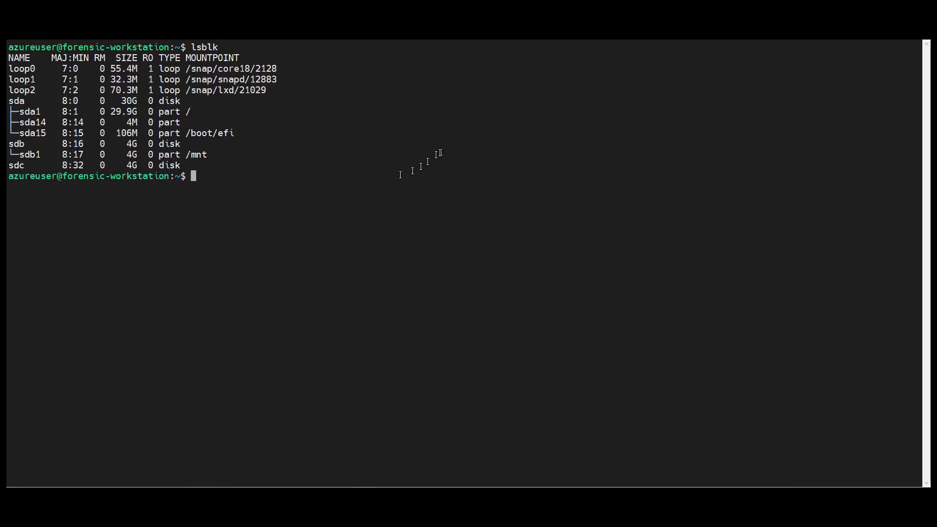
right_click(373, 184)
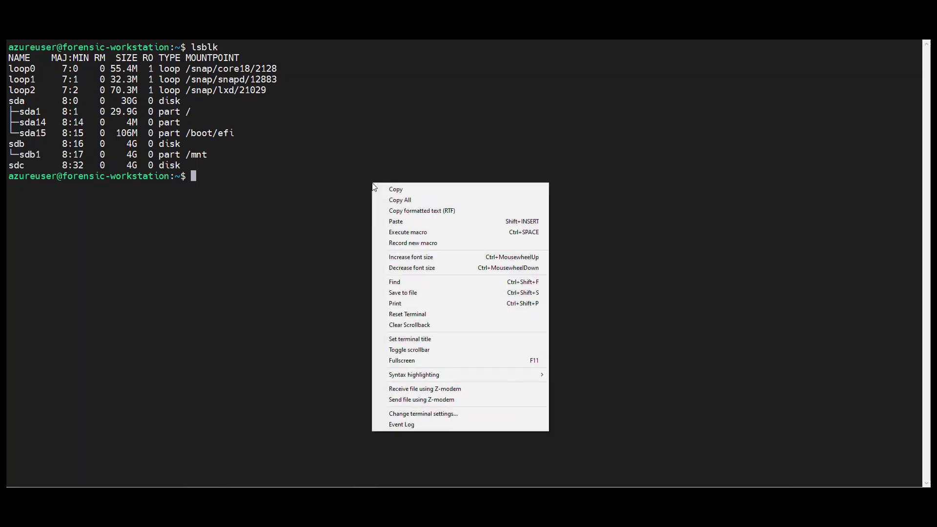
left_click(389, 223)
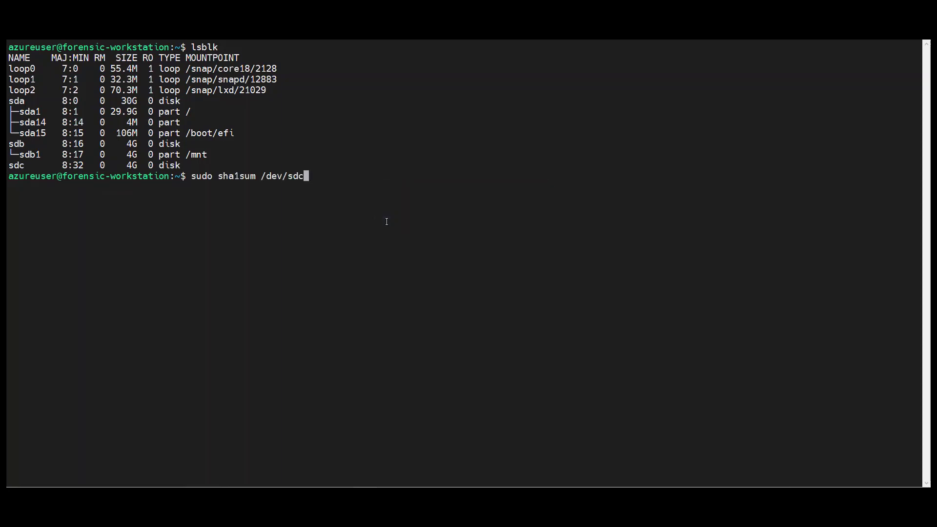
key("Return")
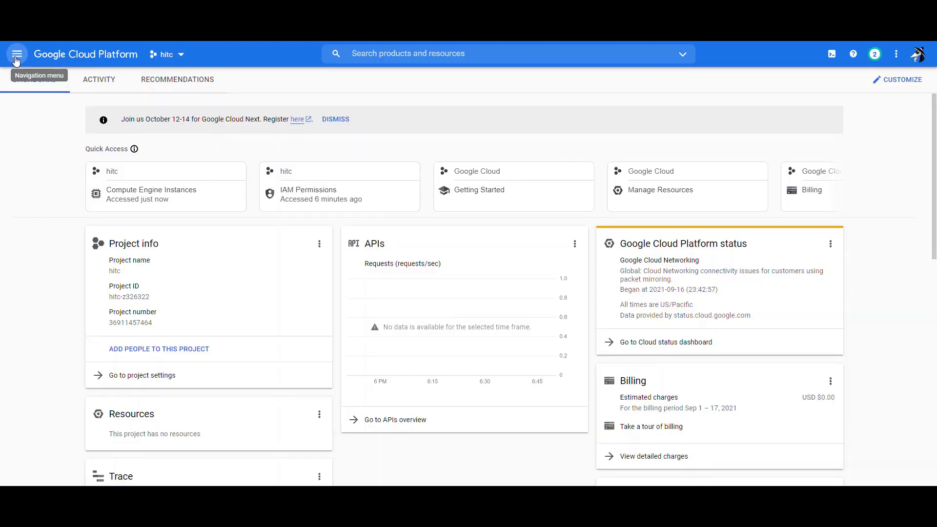
Start creating a Compute Engine VM instance named test-system.
left_click(13, 64)
mouse_move(109, 379)
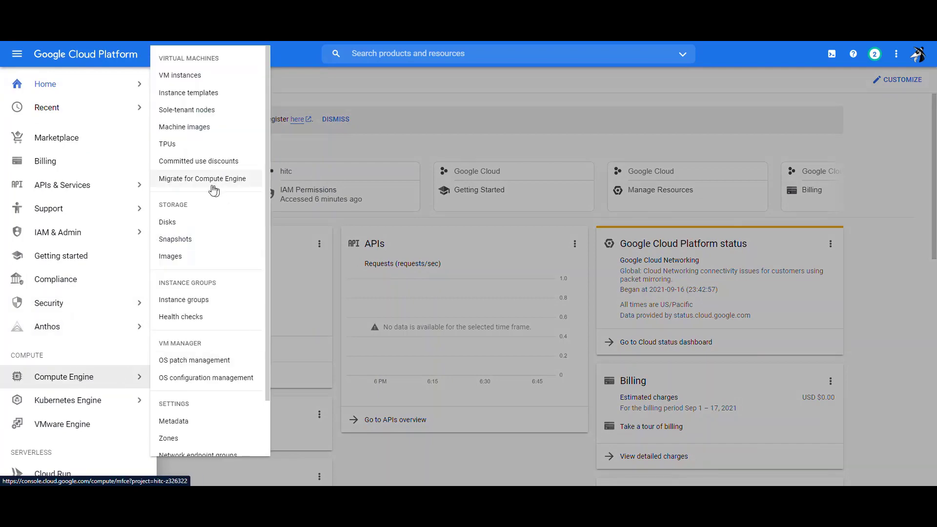
left_click(205, 80)
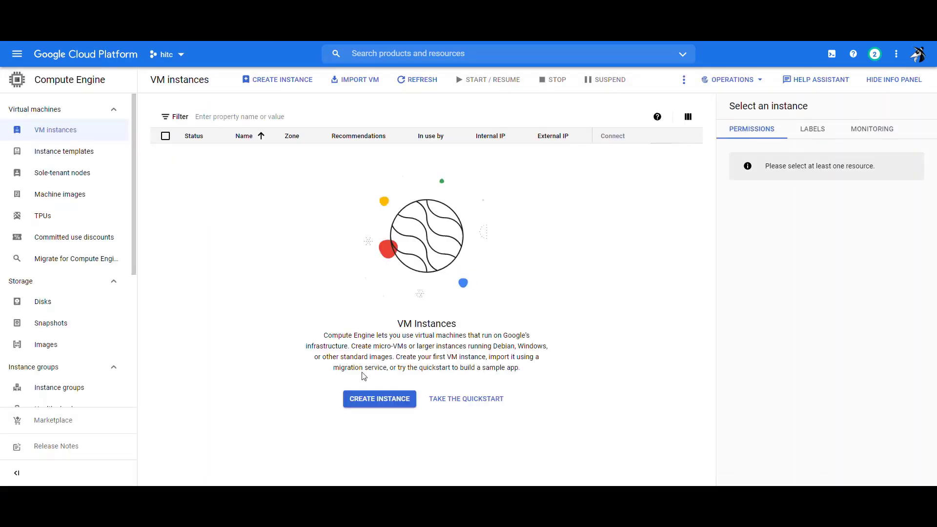
left_click(369, 400)
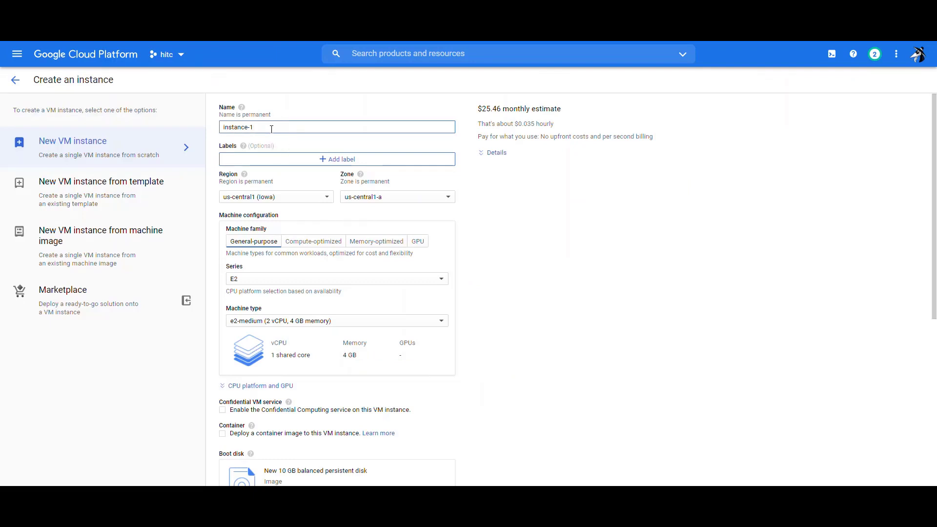
triple_click(272, 128)
key("BackSpace")
type("test")
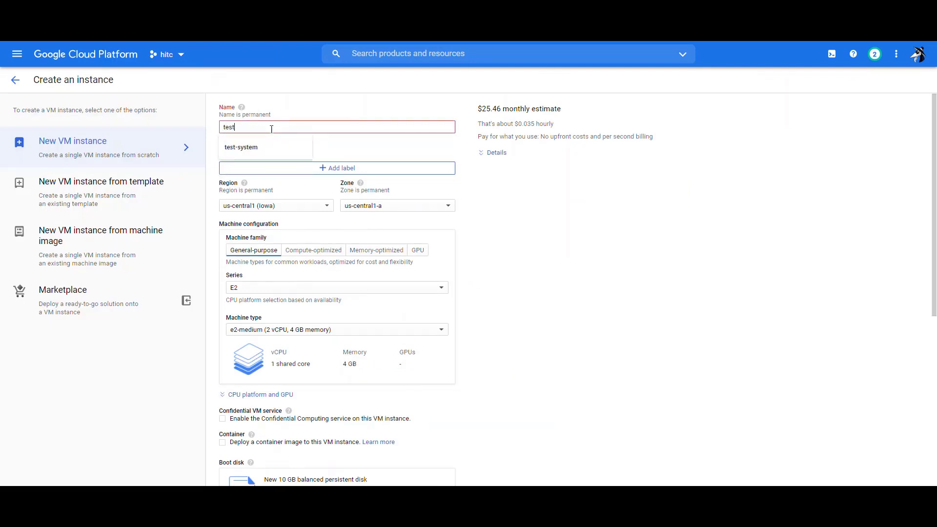
type("-system")
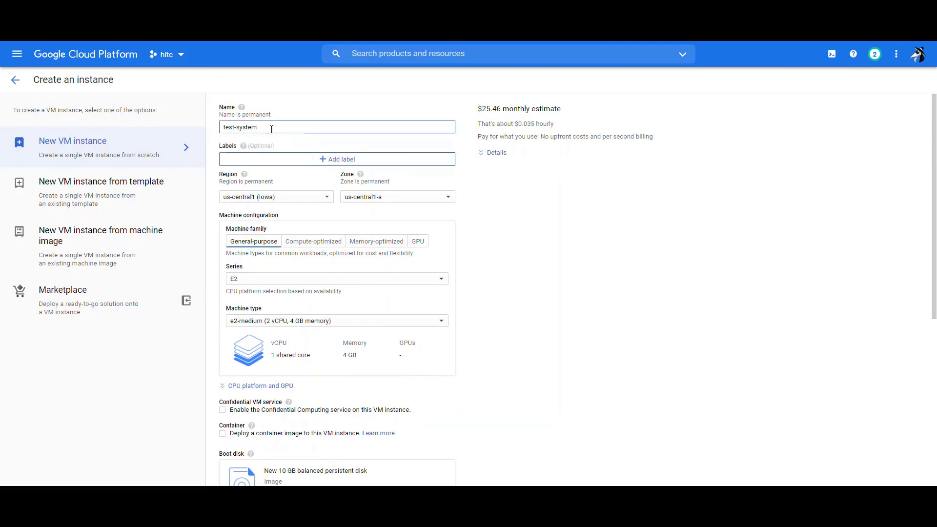
Expand the management, security and disk options and show the instance's Security settings.
scroll(483, 374, "down", 4)
scroll(483, 374, "down", 2)
left_click(304, 373)
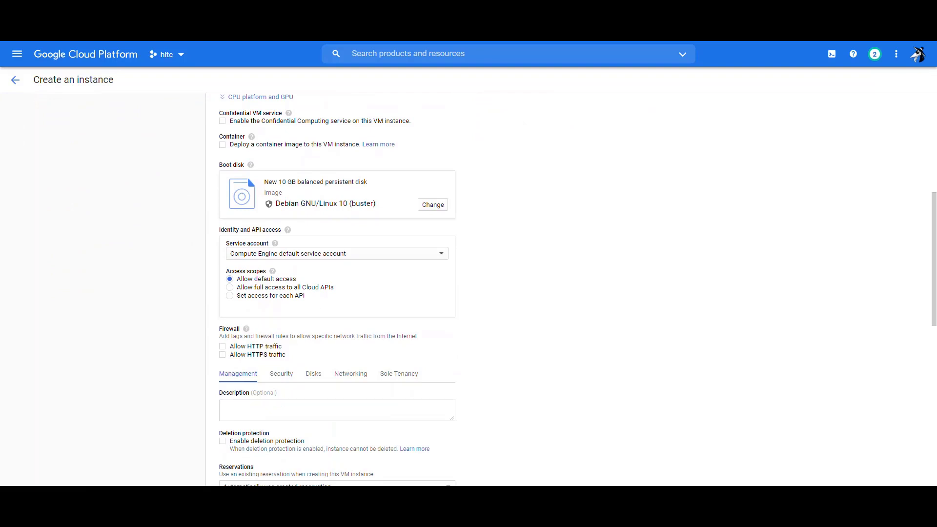
left_click(282, 379)
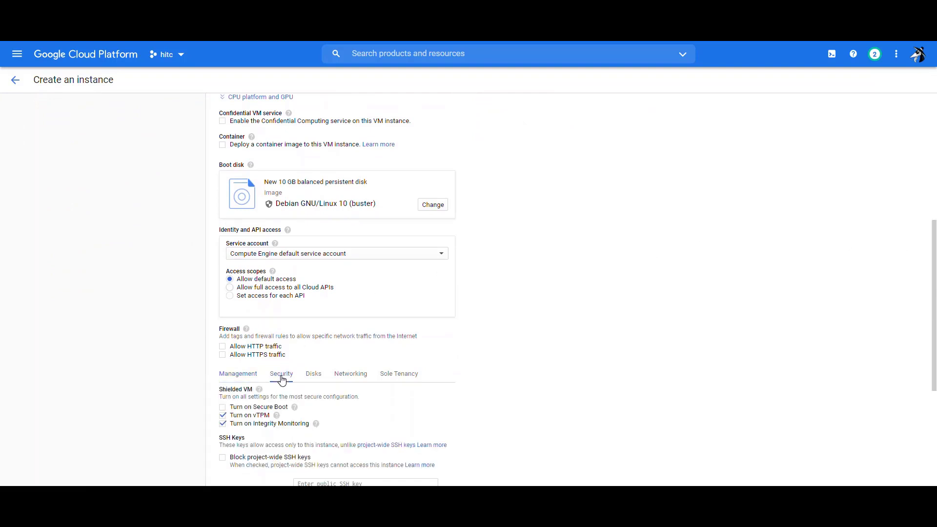
scroll(539, 401, "down", 4)
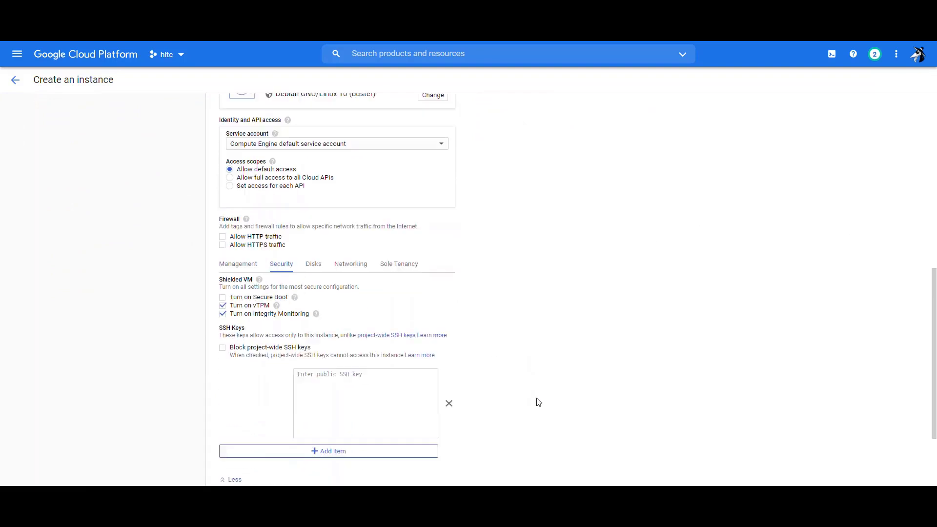
Copy the ssh-rsa key printed from hitc.pub into the empty SSH key box of the Google Cloud form.
key("alt+Tab")
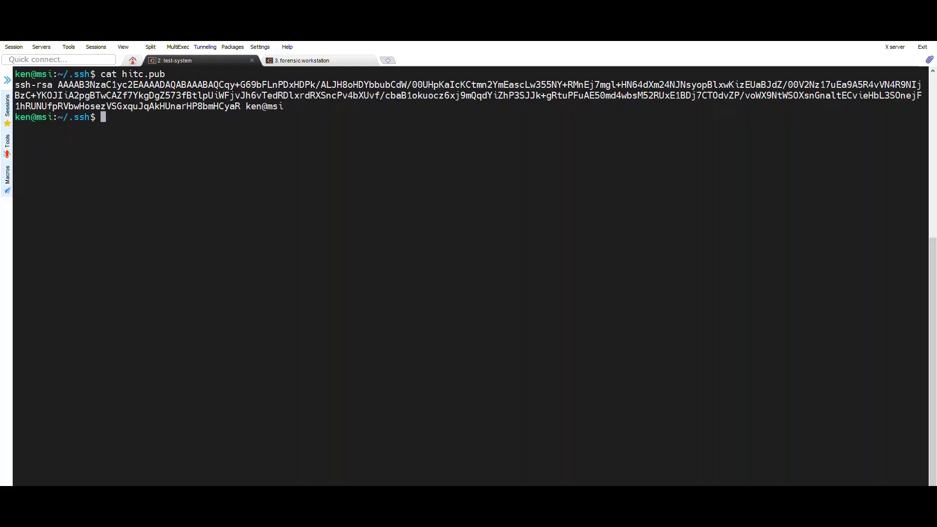
left_click_drag(245, 106, 17, 87)
key("ctrl+c")
mouse_move(252, 516)
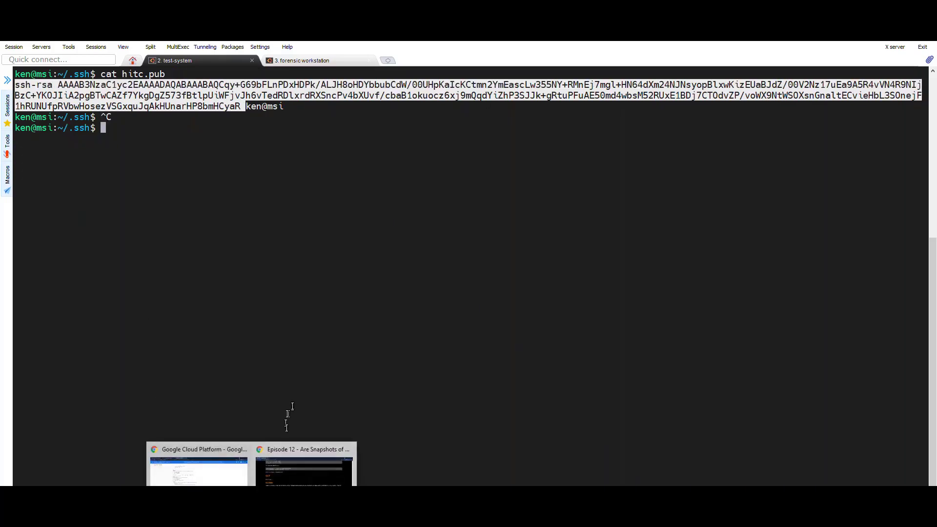
left_click(233, 474)
left_click(326, 312)
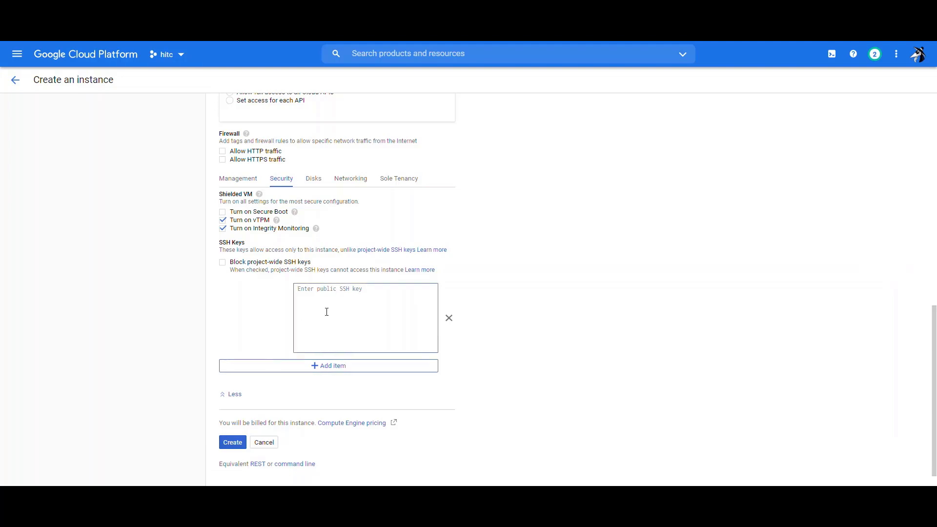
Paste the public key with the hitc username and create the test-system instance.
key("ctrl+v")
type("hi")
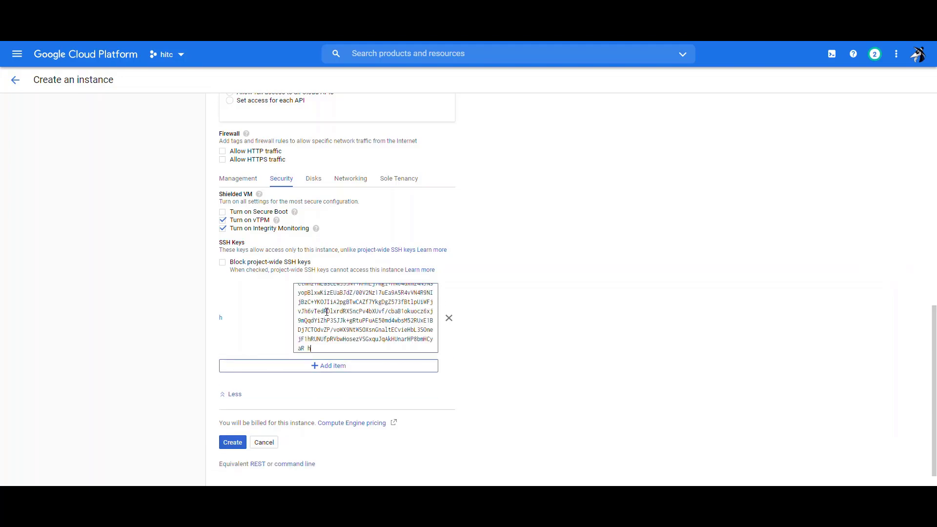
left_click(233, 442)
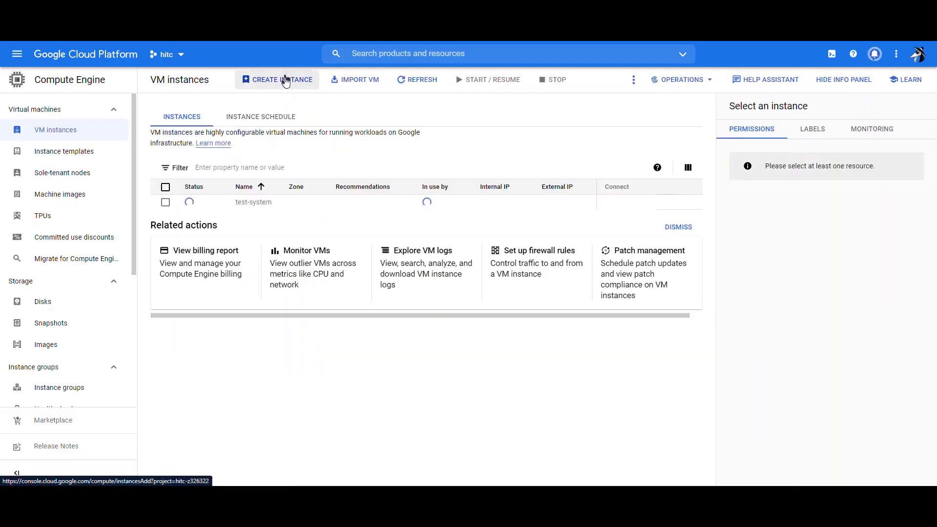
Start a new VM instance named forensic-workstation.
left_click(285, 79)
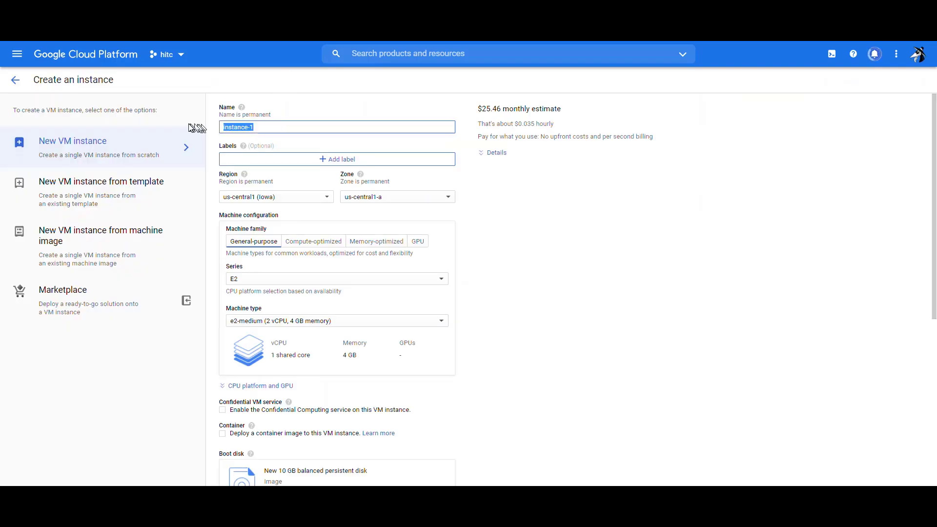
type("fo")
left_click(289, 145)
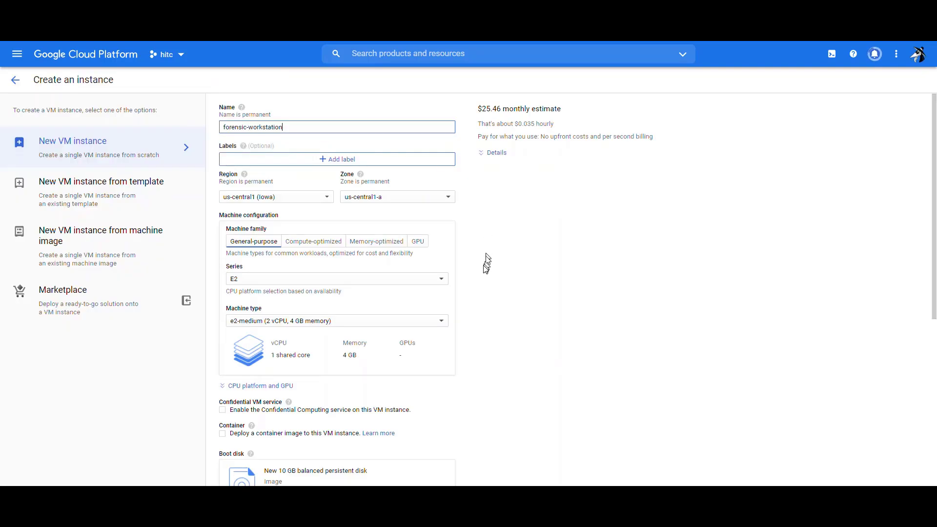
scroll(475, 374, "down", 6)
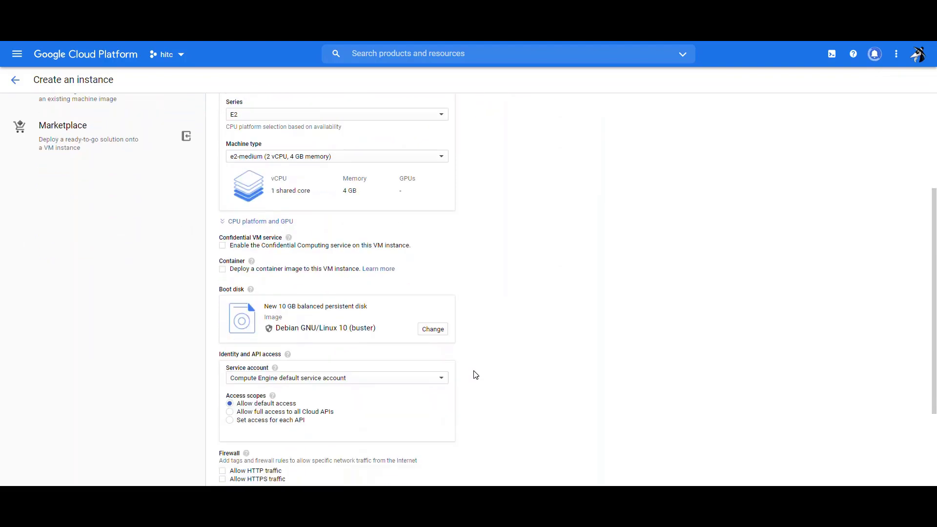
Add the public key for user hitc in the security settings and create forensic-workstation.
left_click(345, 374)
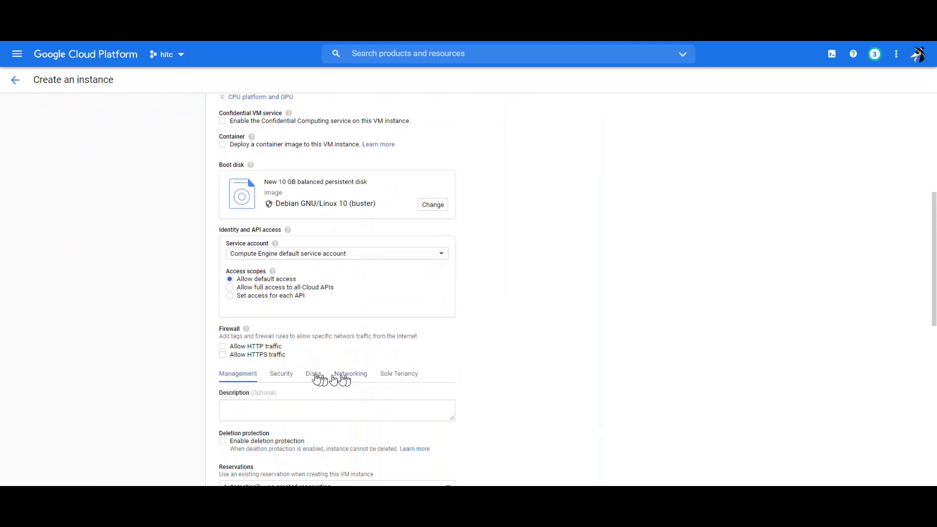
left_click(286, 374)
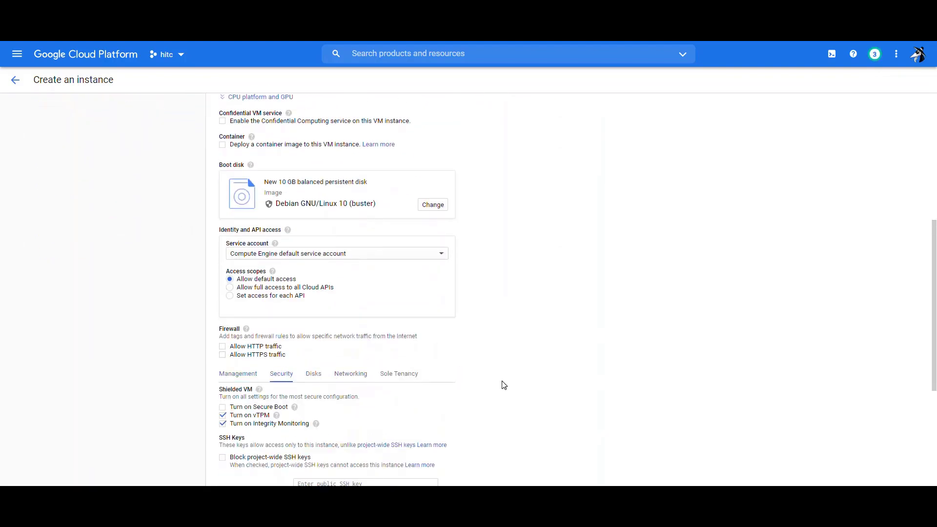
scroll(504, 386, "down", 1)
scroll(504, 386, "down", 4)
left_click(361, 305)
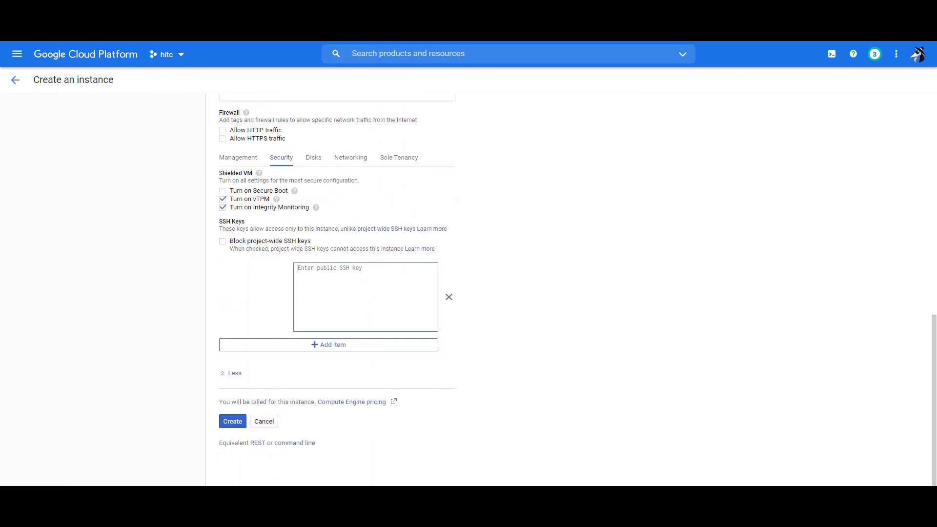
key("ctrl+v")
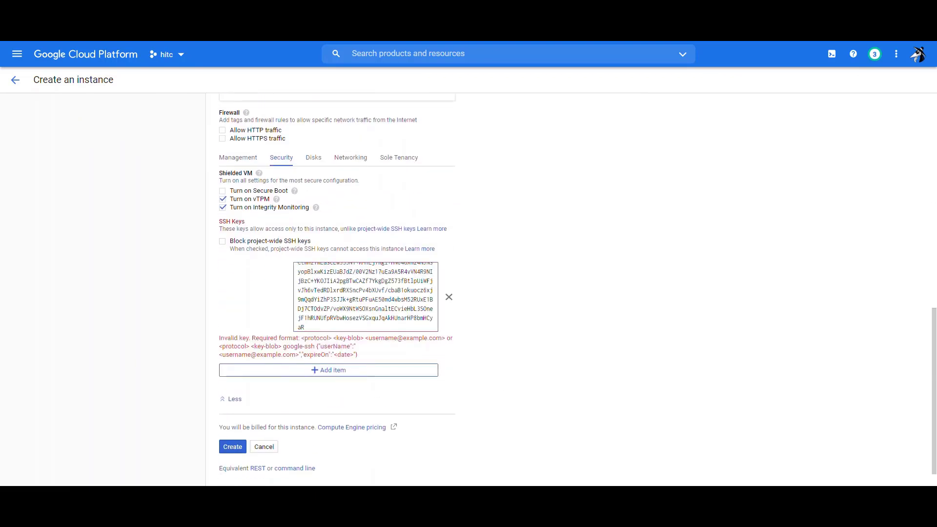
type("hitc")
left_click(233, 421)
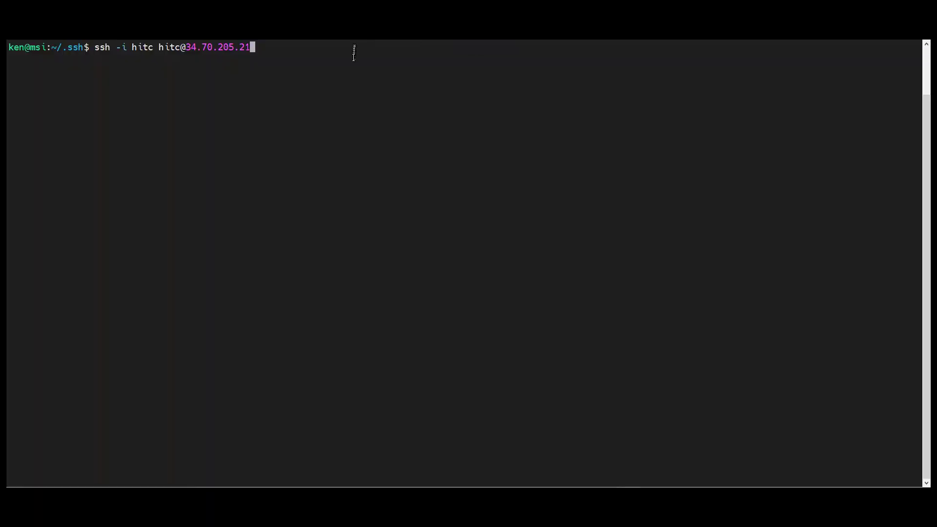
SSH into test-system as hitc at 34.70.205.21, accept the host key, and run lsblk.
key("Return")
type("yes")
key("Return")
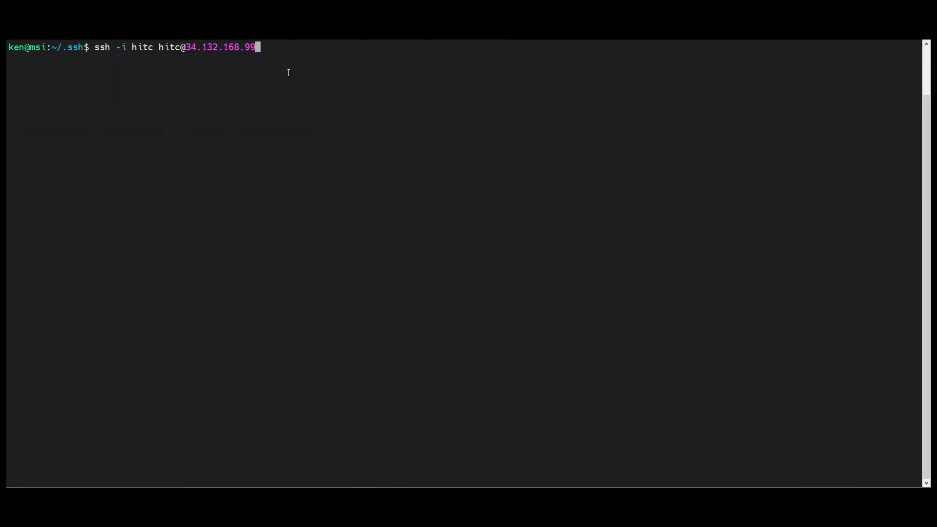
key("Return")
type("yes")
key("Return")
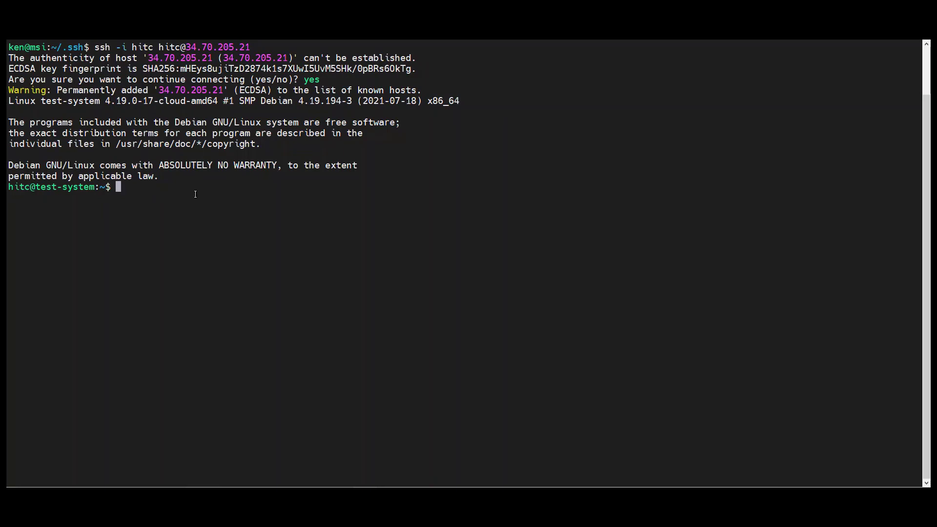
type("lsblk")
key("Return")
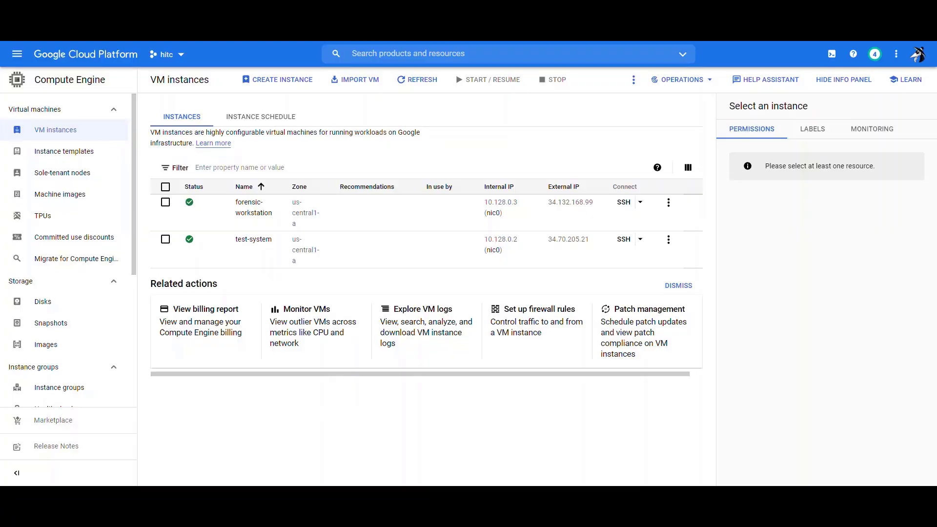
Open test-system in edit mode and add a new blank disk.
left_click(254, 240)
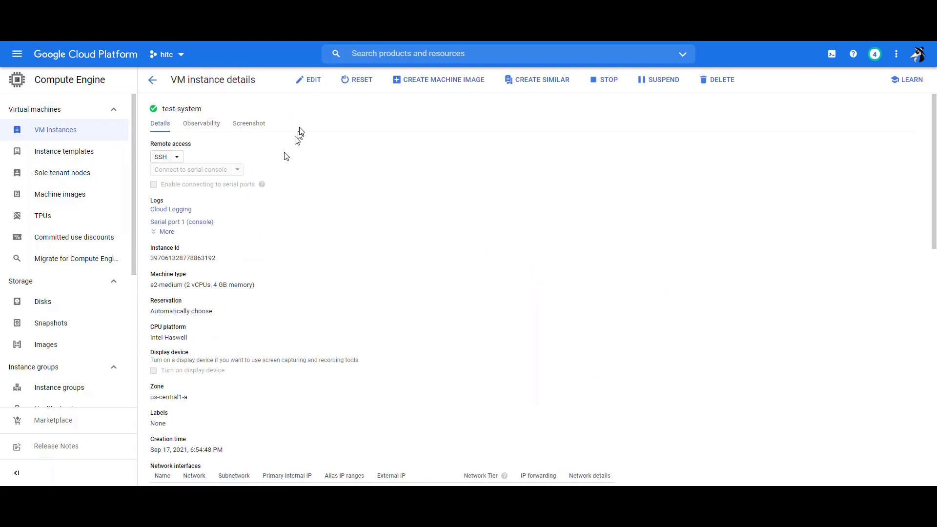
left_click(308, 82)
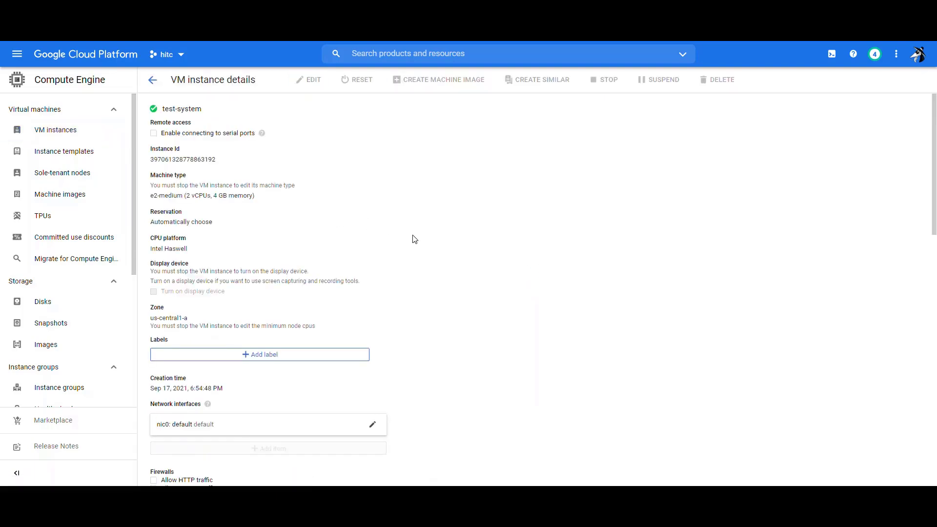
scroll(414, 239, "down", 7)
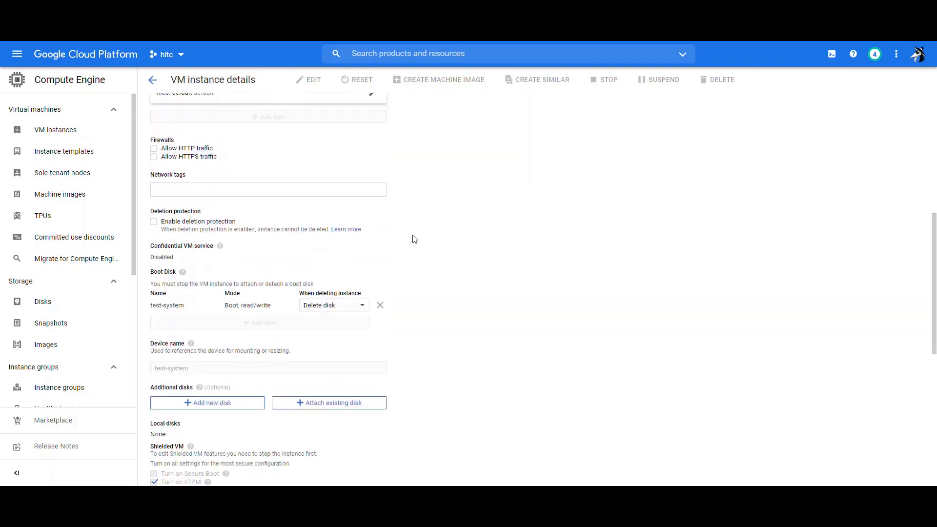
scroll(415, 240, "down", 1)
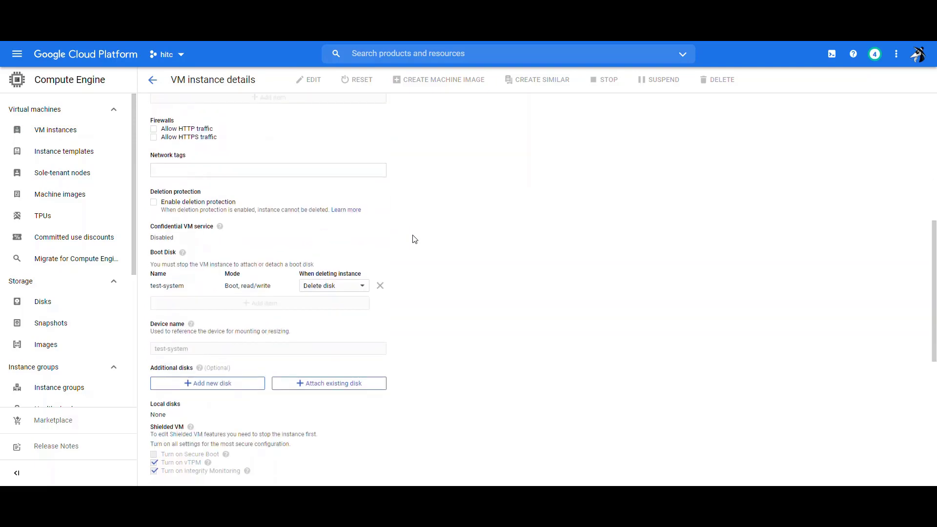
left_click(230, 383)
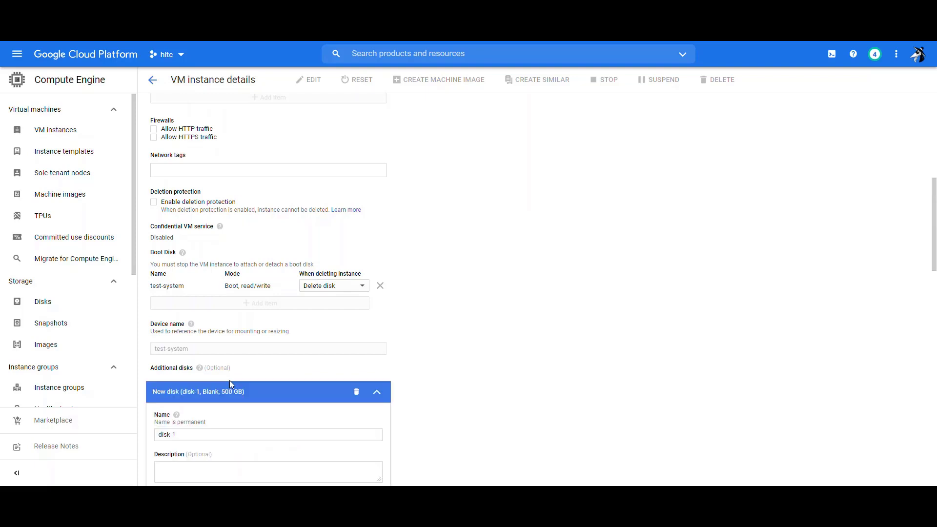
Name the new disk data, set its size to 10 GB, and save the instance.
left_click_drag(171, 436, 125, 438)
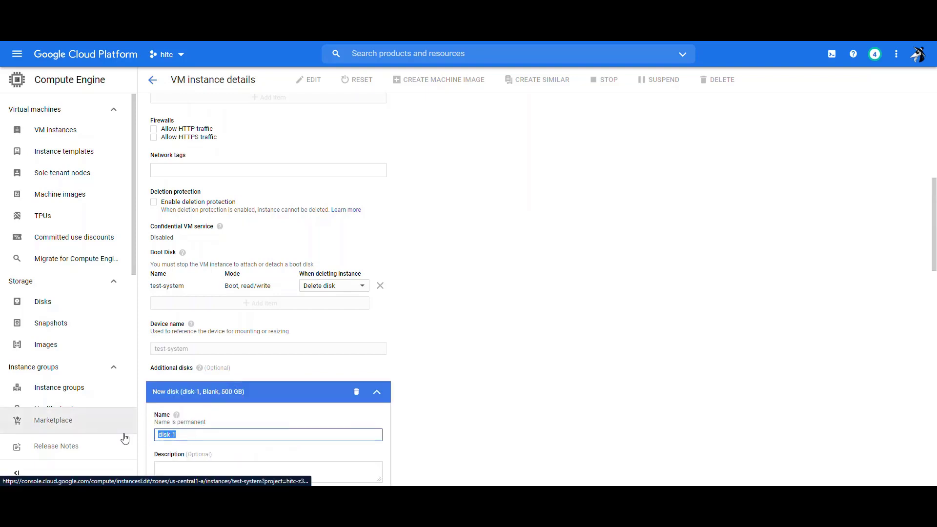
type("data")
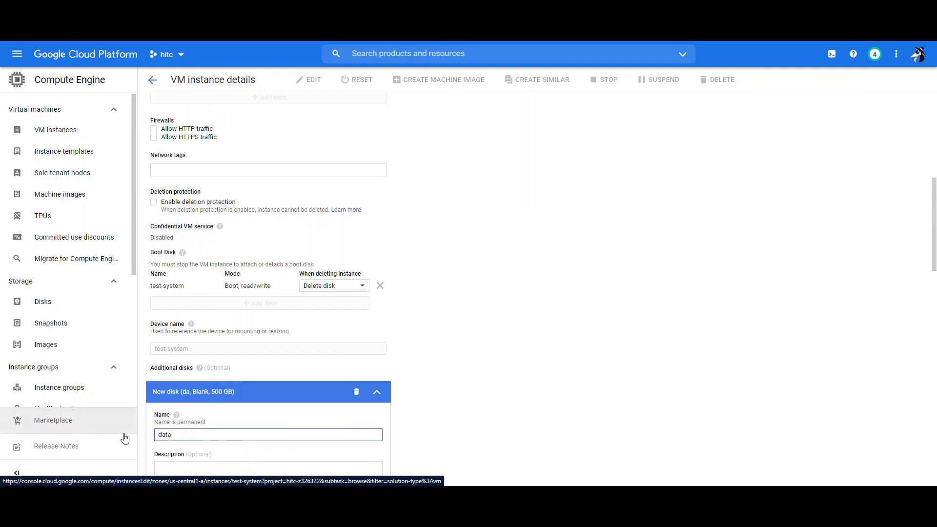
scroll(423, 407, "down", 6)
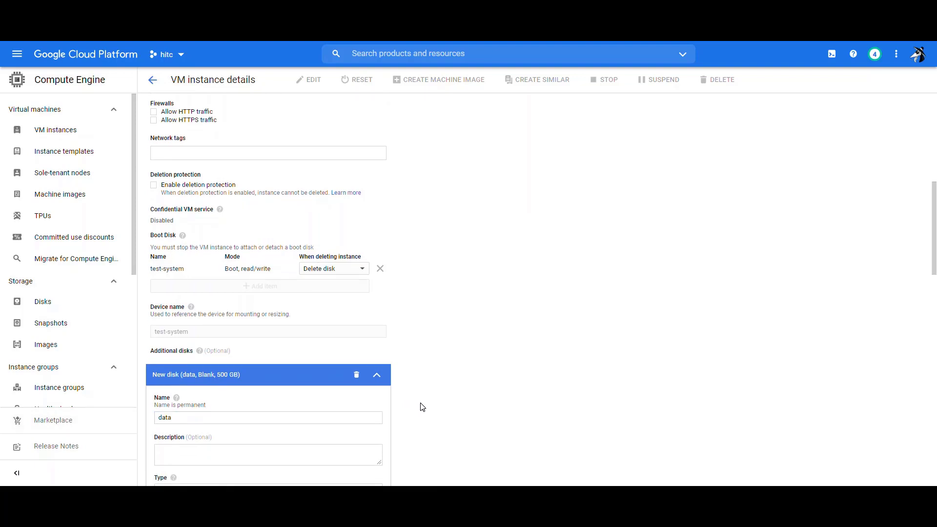
left_click(188, 402)
key("BackSpace")
key("BackSpace")
key("BackSpace")
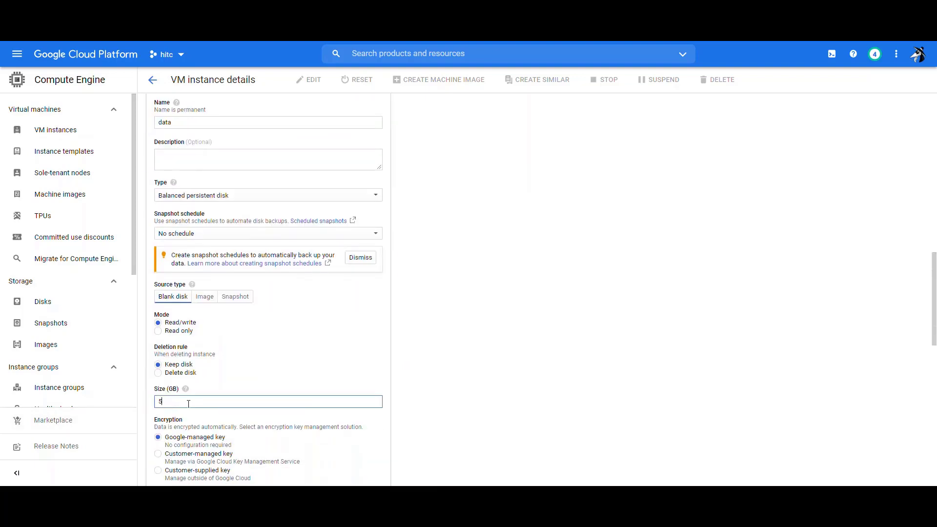
type("10")
left_click(412, 417)
scroll(412, 418, "down", 6)
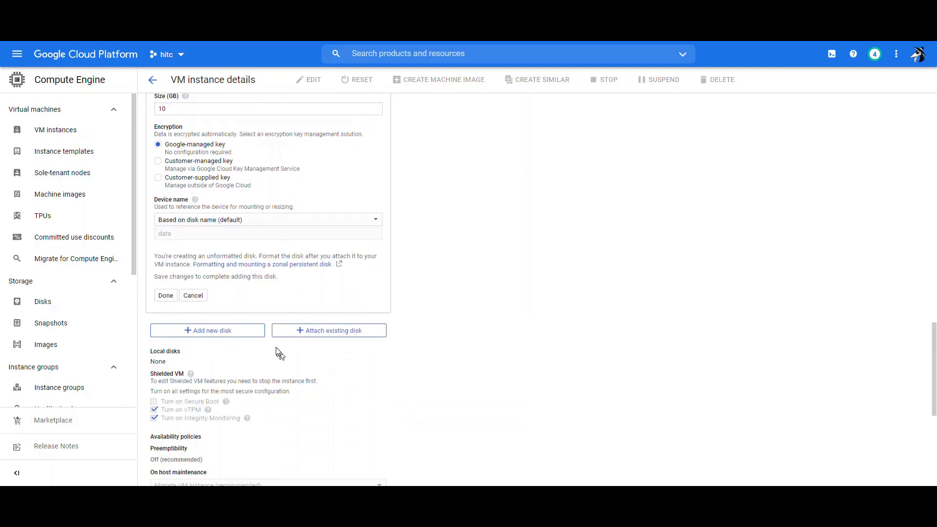
left_click(166, 295)
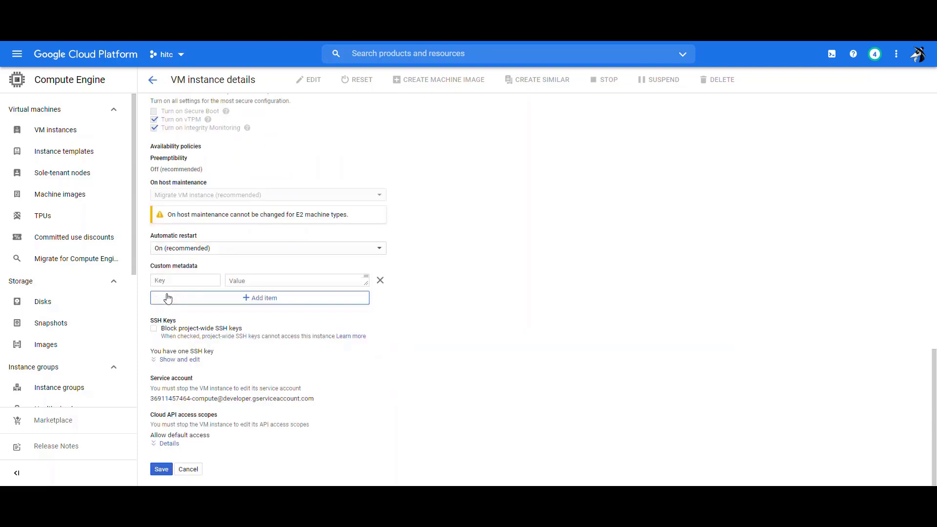
left_click(160, 469)
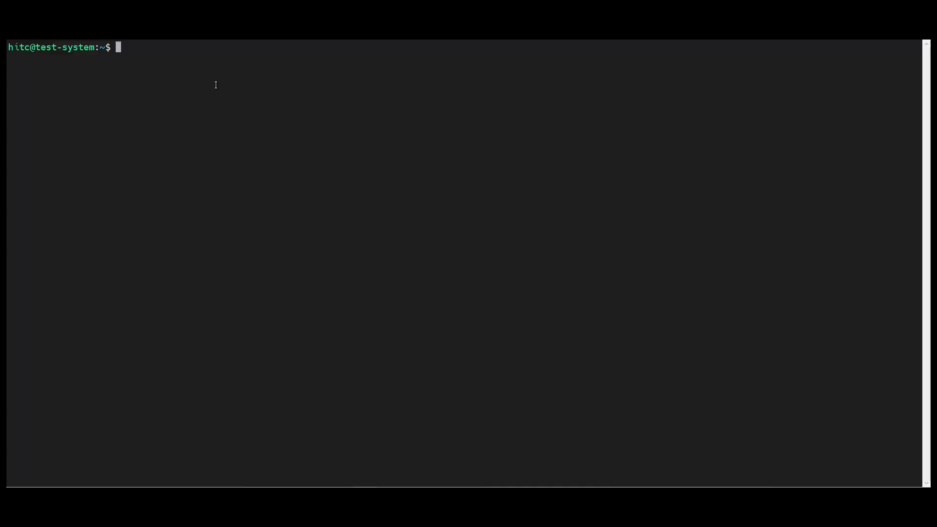
Check lsblk for the new disk, then run 'sudo umount /data' and 'sudo sha1sum /dev/sdb'.
type("lsblk")
key("Return")
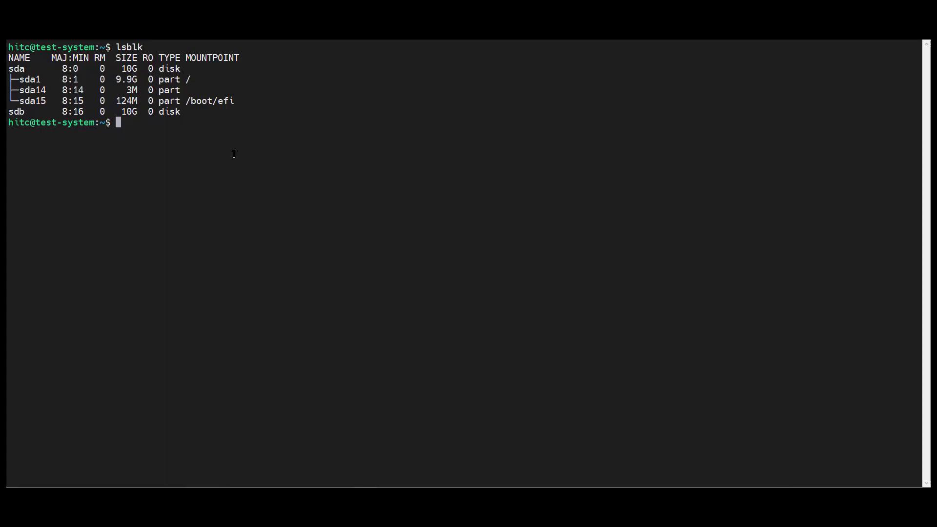
right_click(234, 154)
left_click(249, 192)
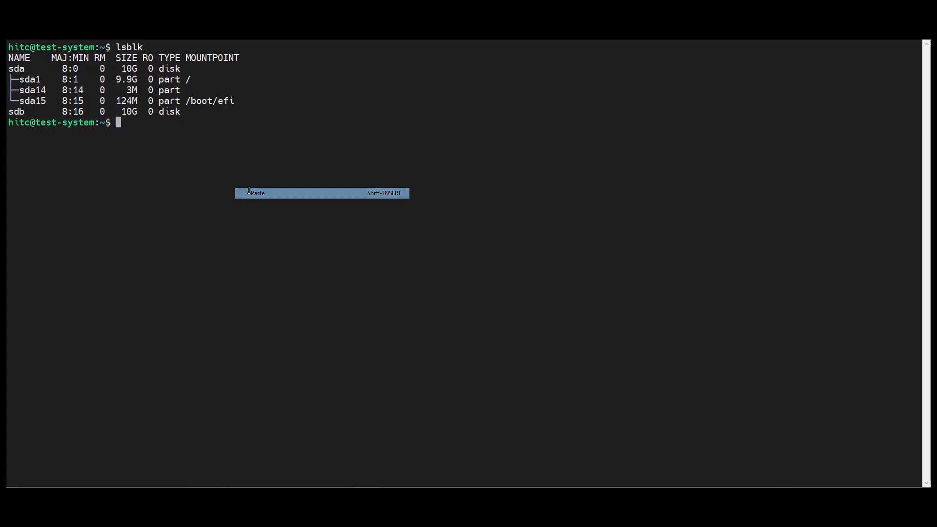
key("ctrl+l")
right_click(334, 169)
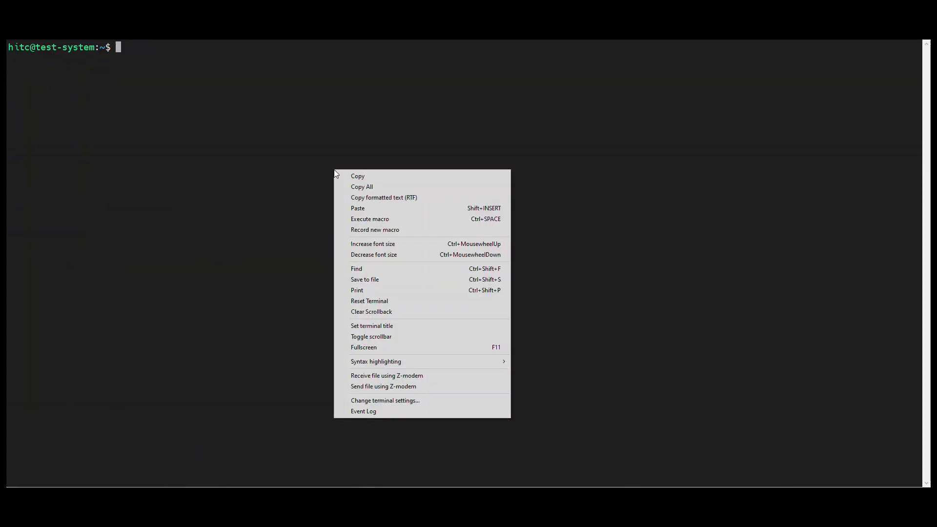
left_click(354, 209)
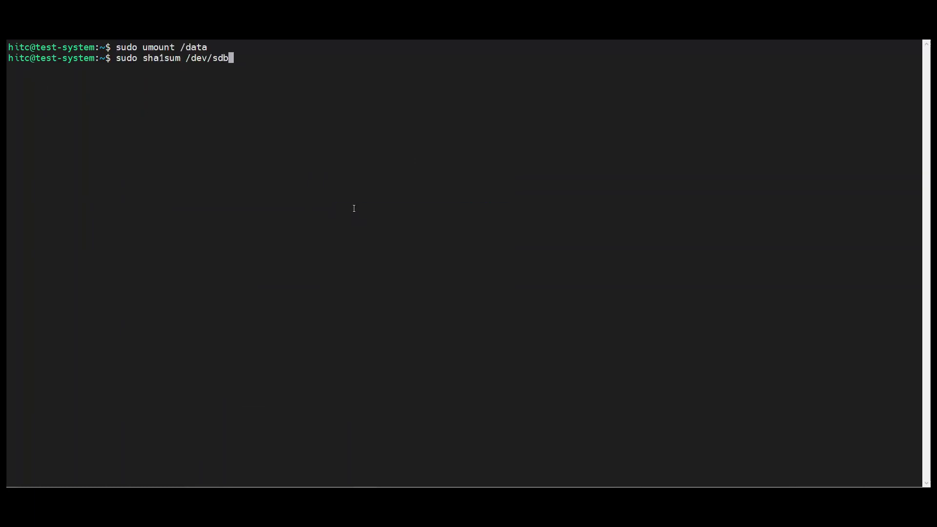
key("Return")
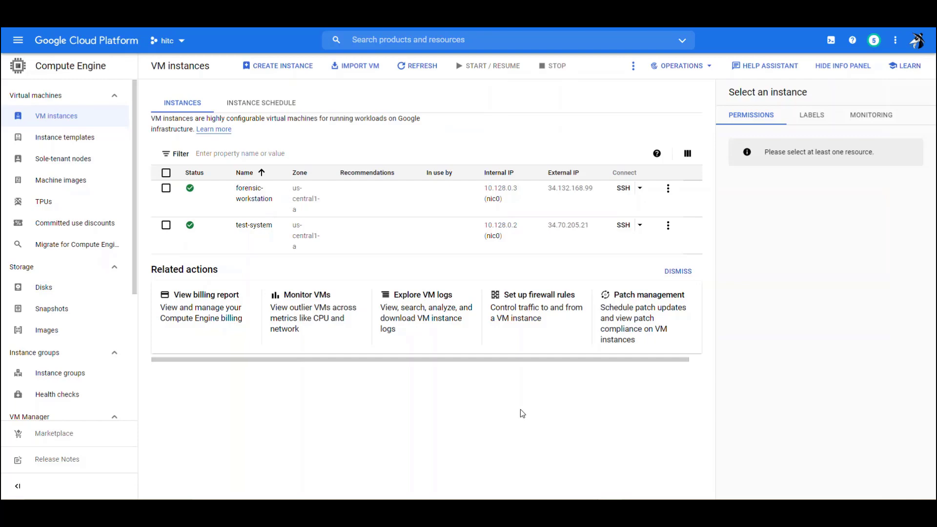
Snapshot the data disk under the name evidence.
left_click(58, 291)
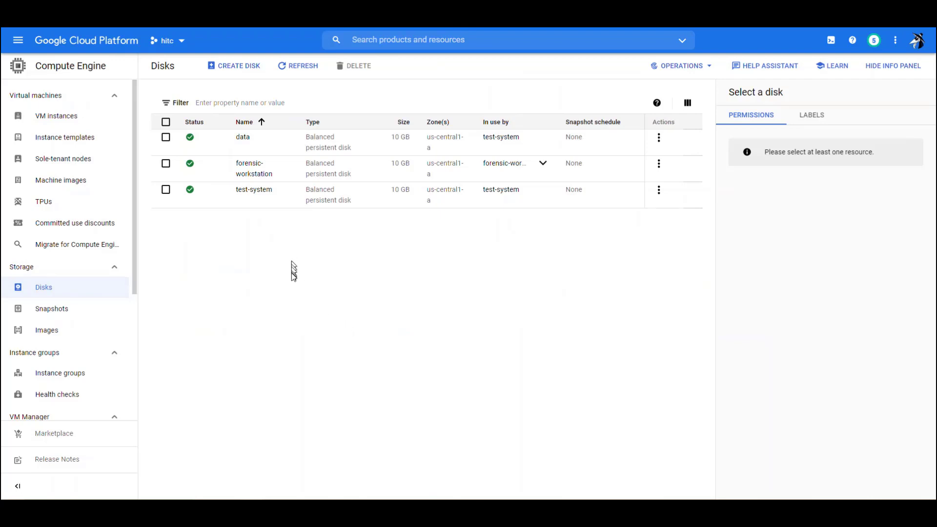
left_click(243, 137)
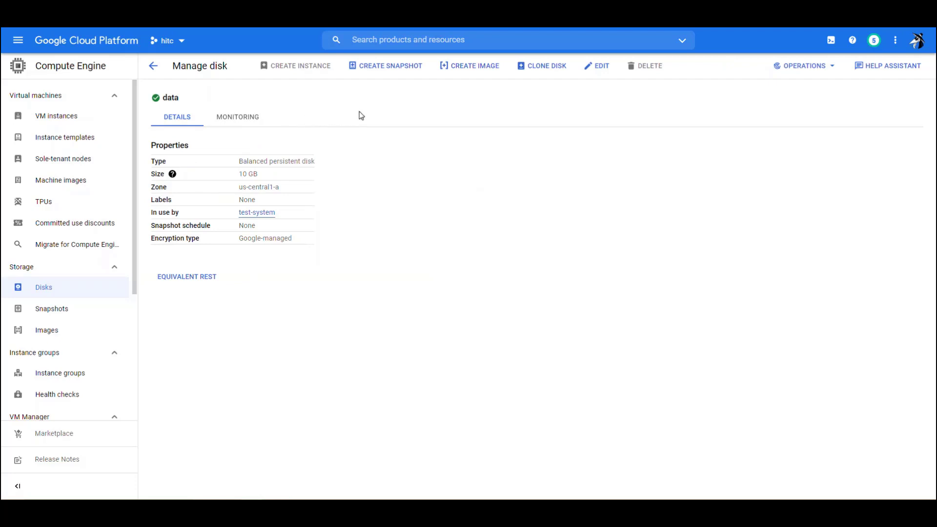
left_click(383, 69)
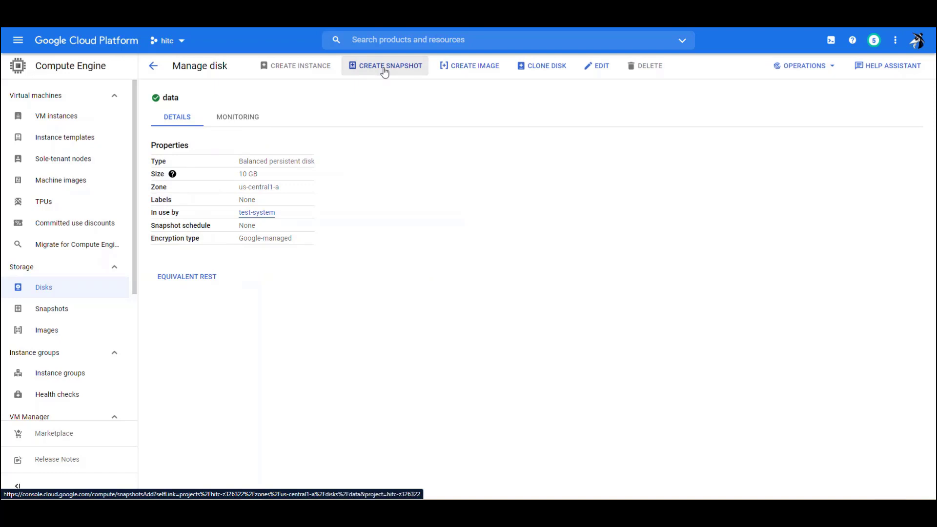
left_click_drag(274, 104, 145, 101)
type("evidence")
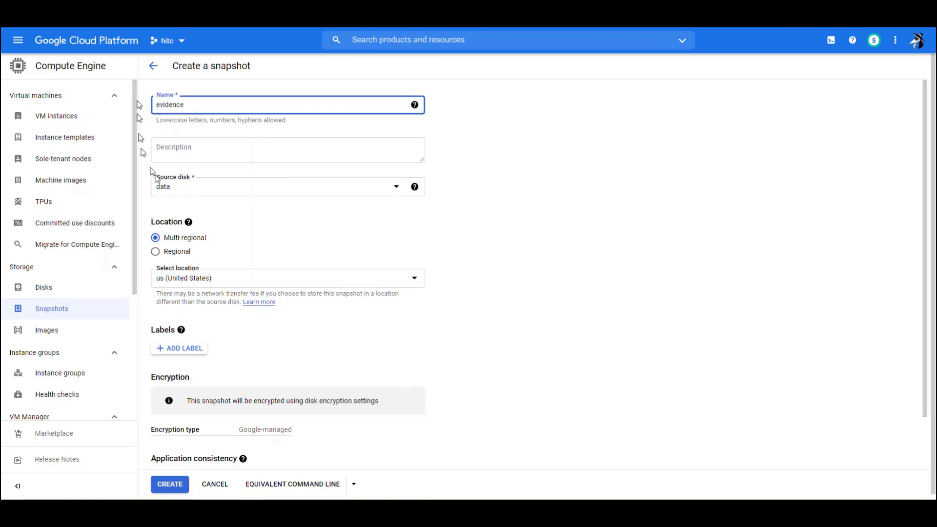
left_click(170, 485)
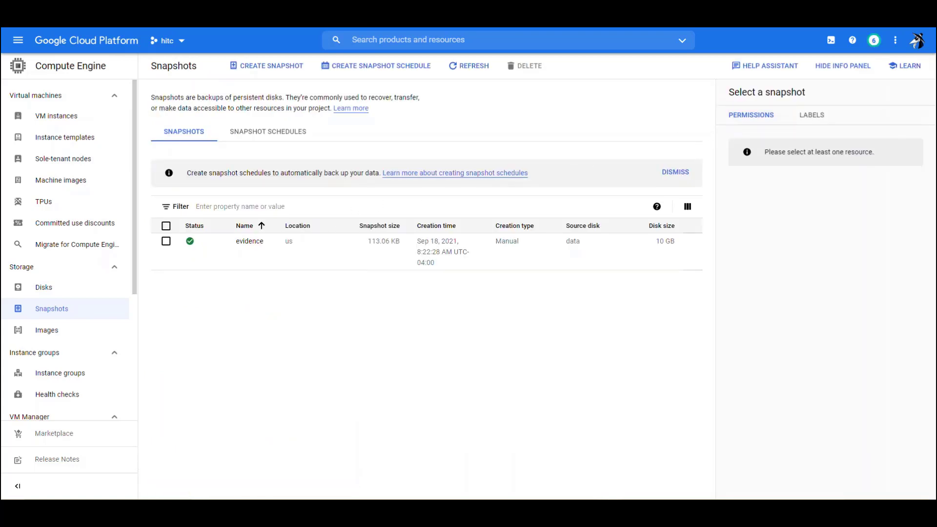
left_click(35, 288)
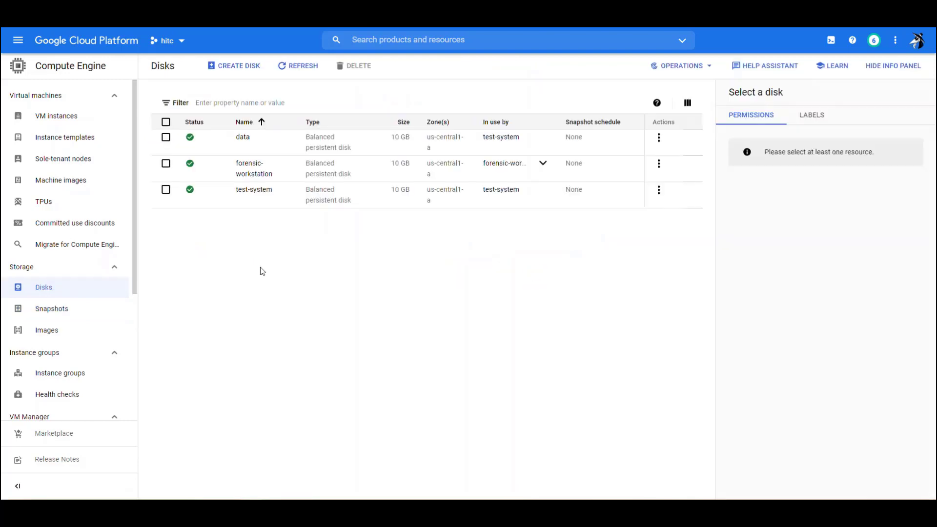
Start a new disk named evidence with the evidence snapshot as its source.
left_click(243, 72)
left_click_drag(221, 104, 151, 109)
type("e")
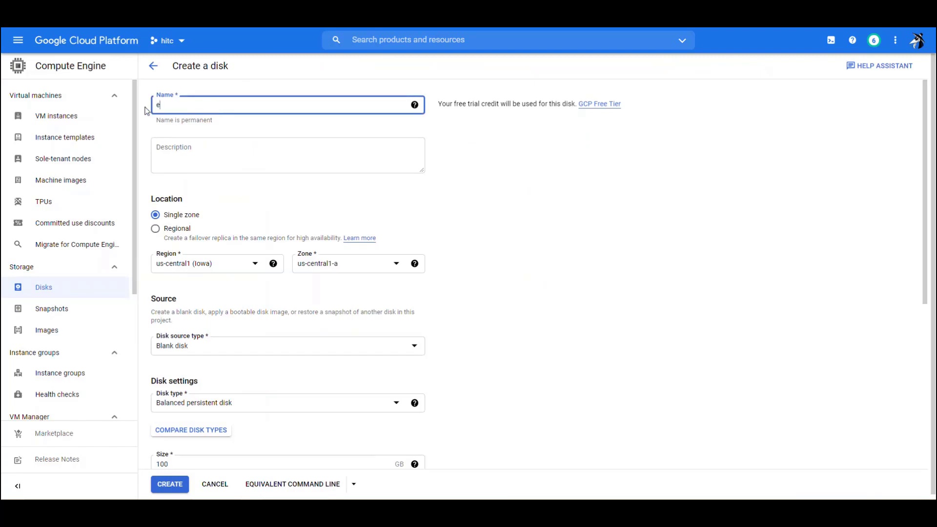
type("vidence")
left_click(214, 351)
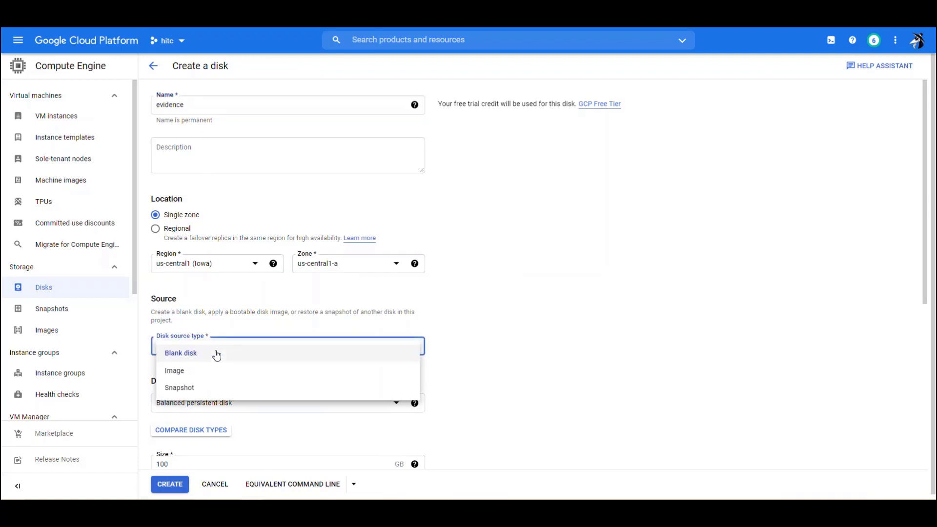
left_click(190, 386)
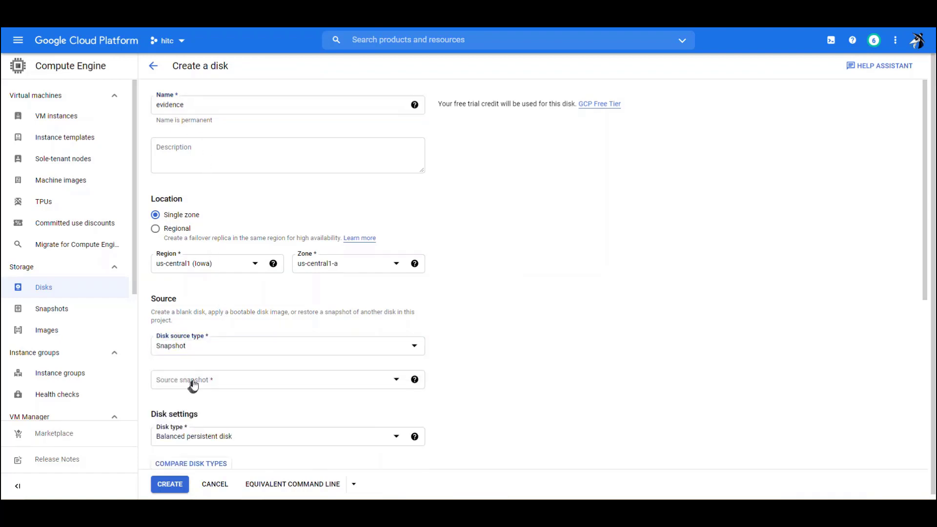
left_click(193, 384)
left_click(181, 418)
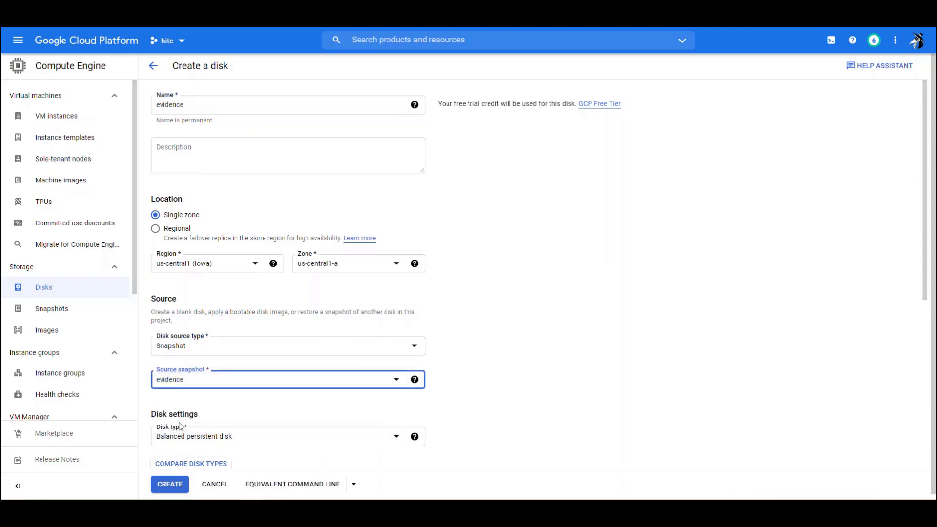
Set the evidence disk size to 10 GB and create it.
left_click(480, 389)
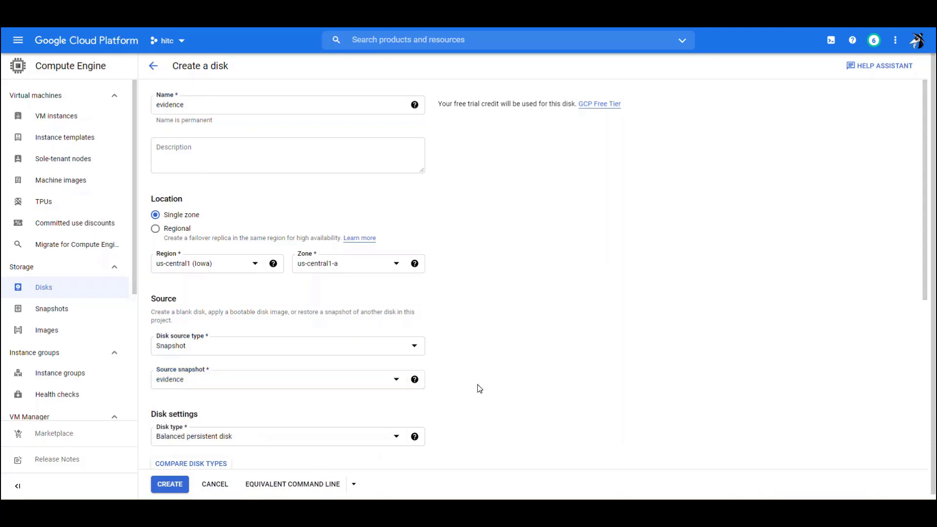
scroll(480, 388, "down", 2)
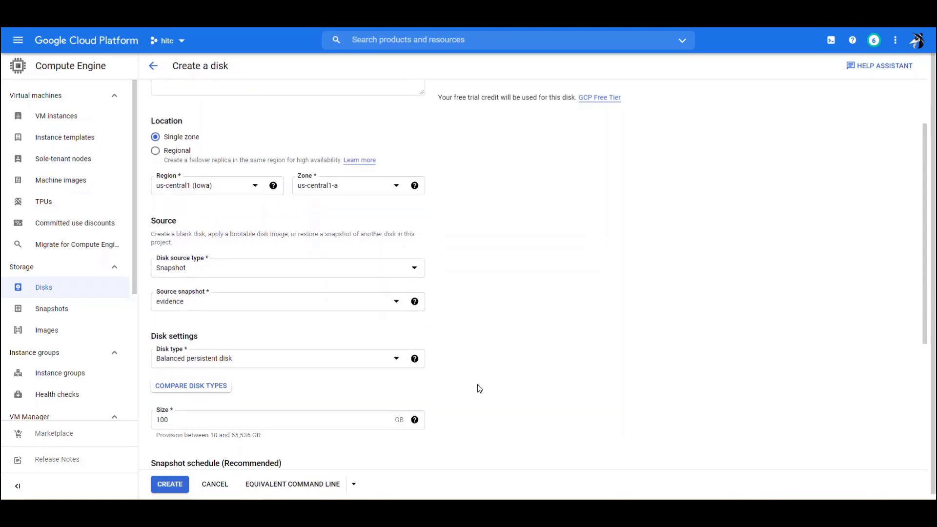
scroll(479, 388, "down", 1)
left_click(358, 402)
key("BackSpace")
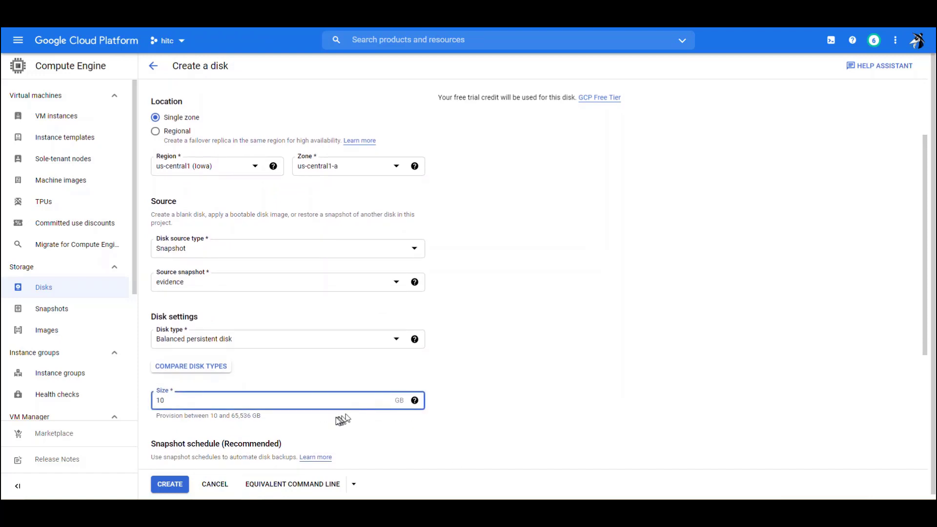
left_click(171, 487)
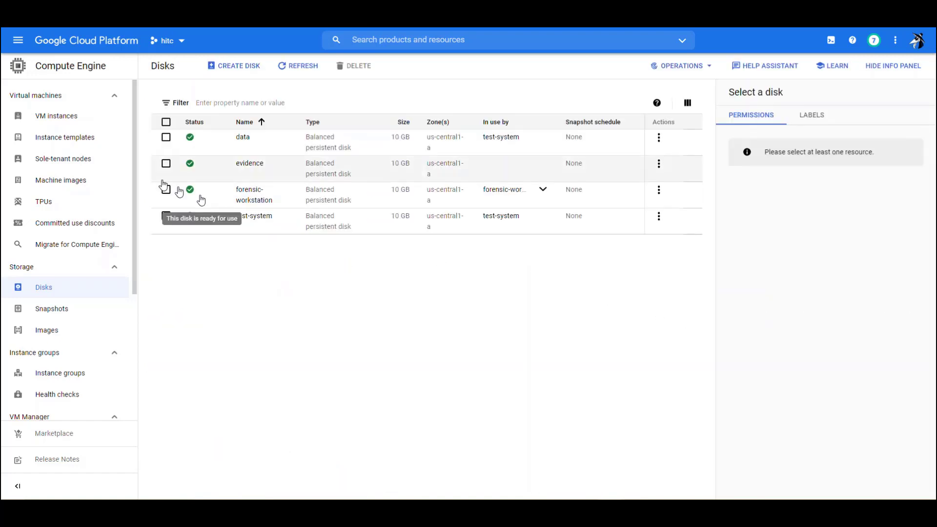
Edit forensic-workstation to attach the existing evidence disk in read-only mode and save.
left_click(50, 117)
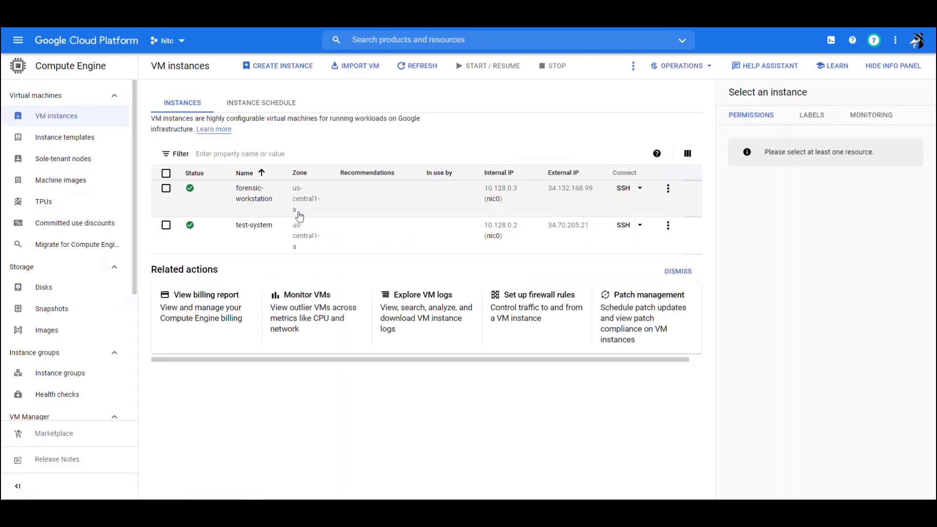
left_click(257, 195)
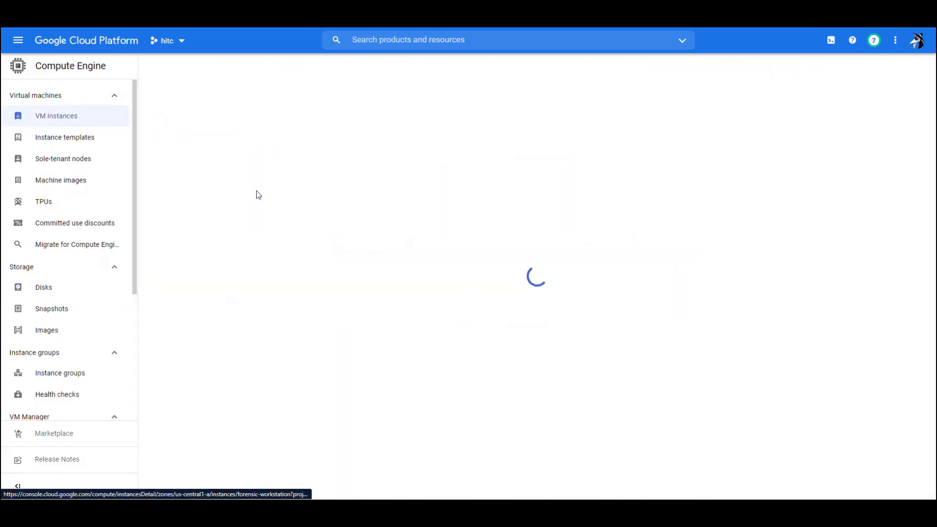
left_click(311, 67)
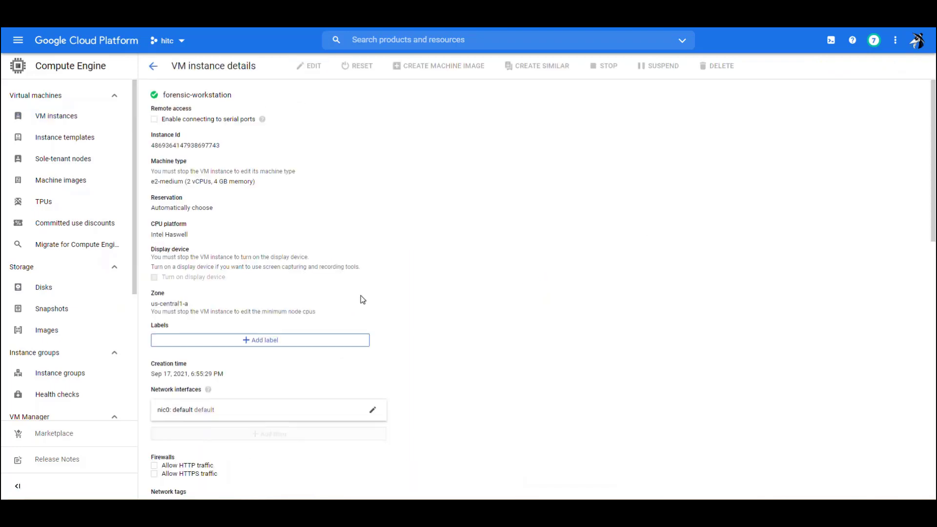
scroll(461, 344, "down", 7)
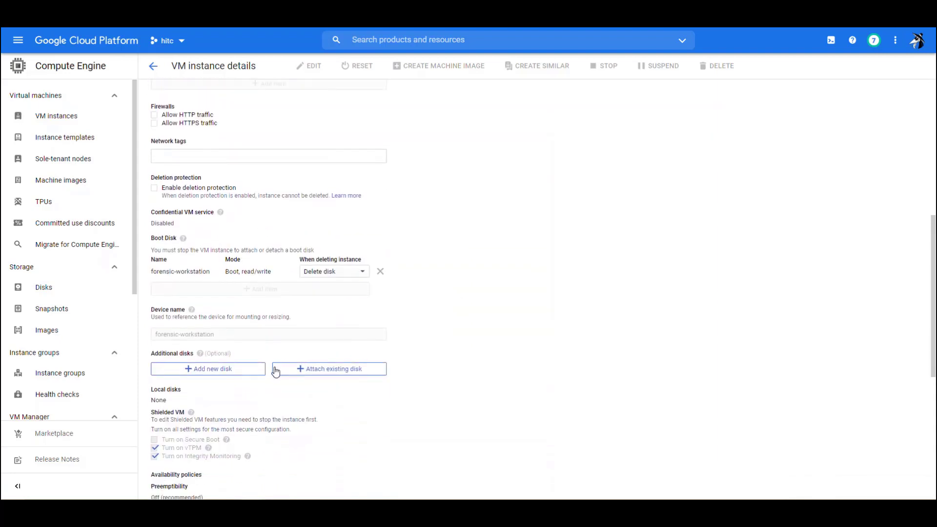
left_click(305, 370)
left_click(238, 410)
left_click(191, 467)
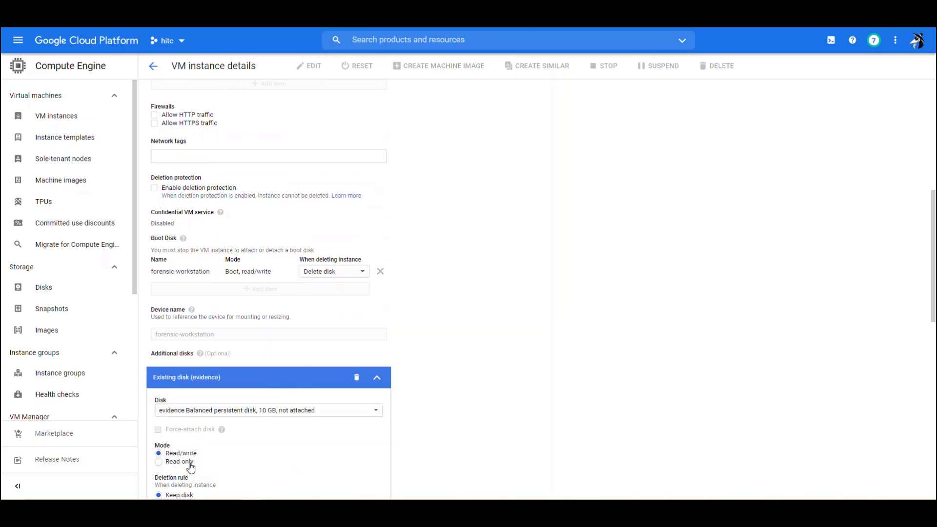
left_click(159, 462)
scroll(430, 462, "down", 3)
scroll(430, 462, "down", 10)
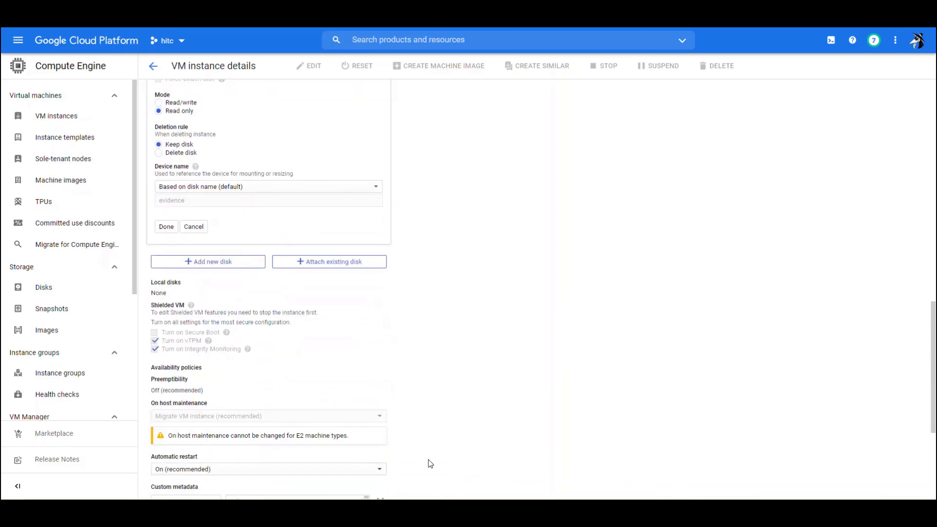
left_click(165, 226)
left_click(160, 483)
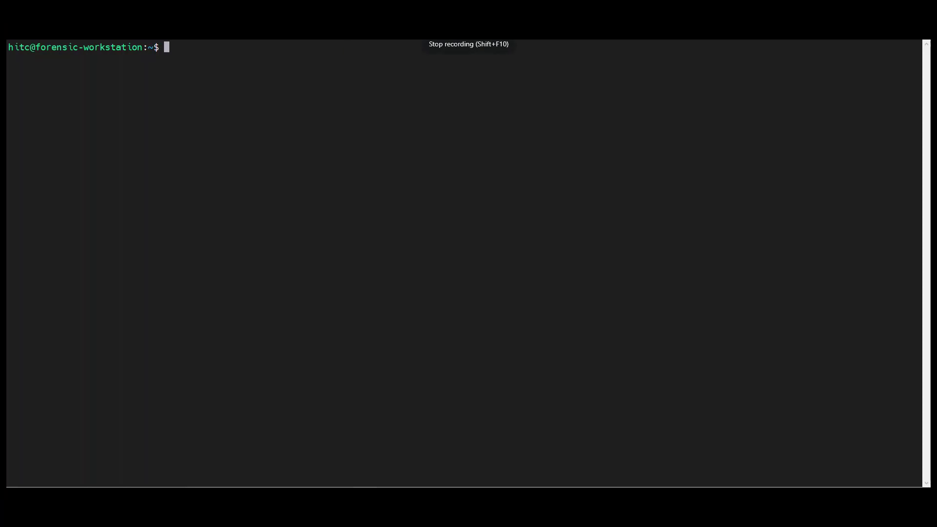
Run lsblk to confirm the read-only 10G sdb, then run 'sudo sha1sum /dev/sdb'.
type("lsblk")
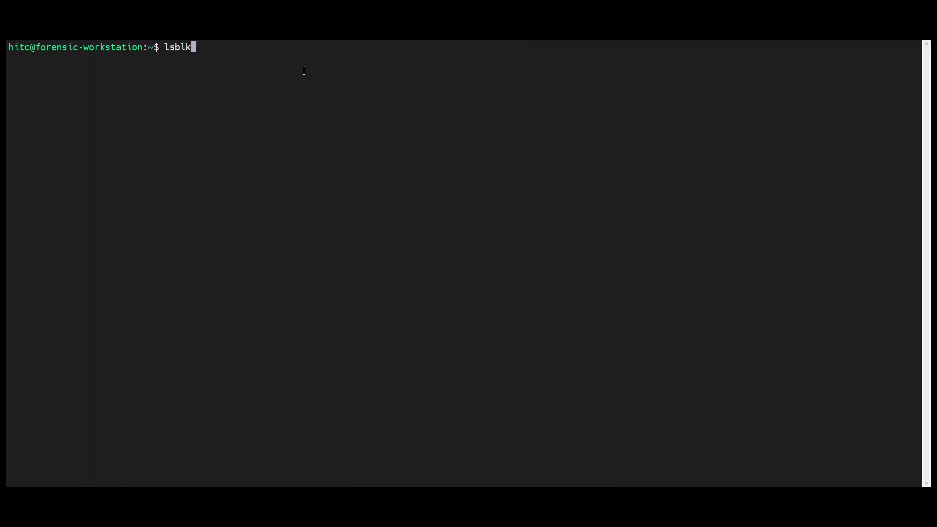
key("Return")
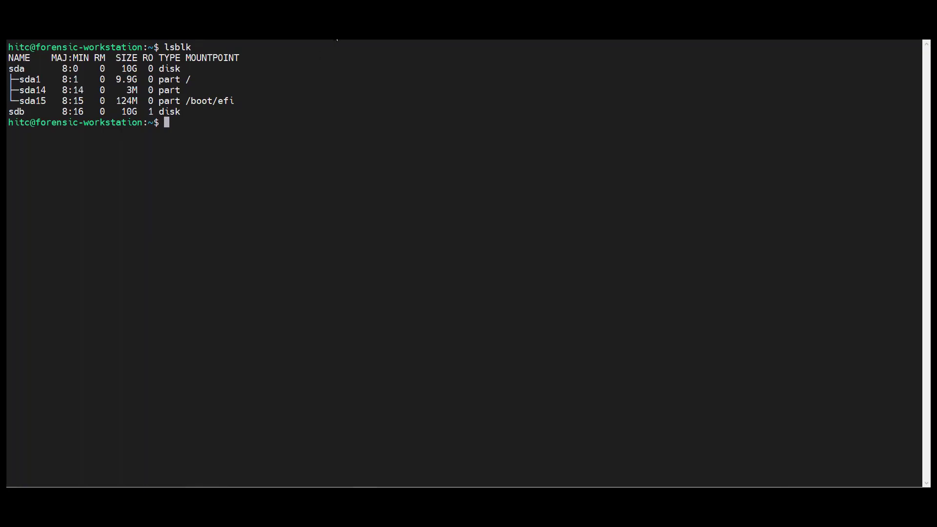
right_click(265, 209)
left_click(272, 245)
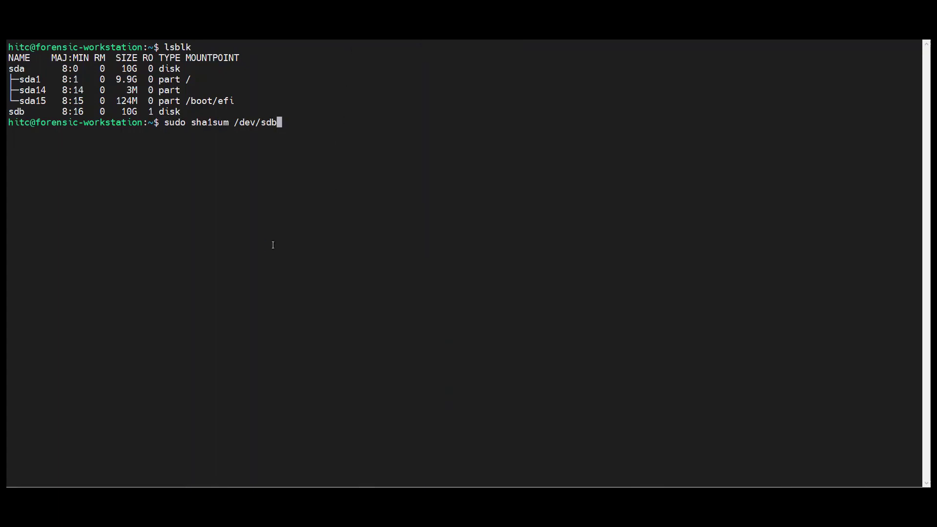
key("Return")
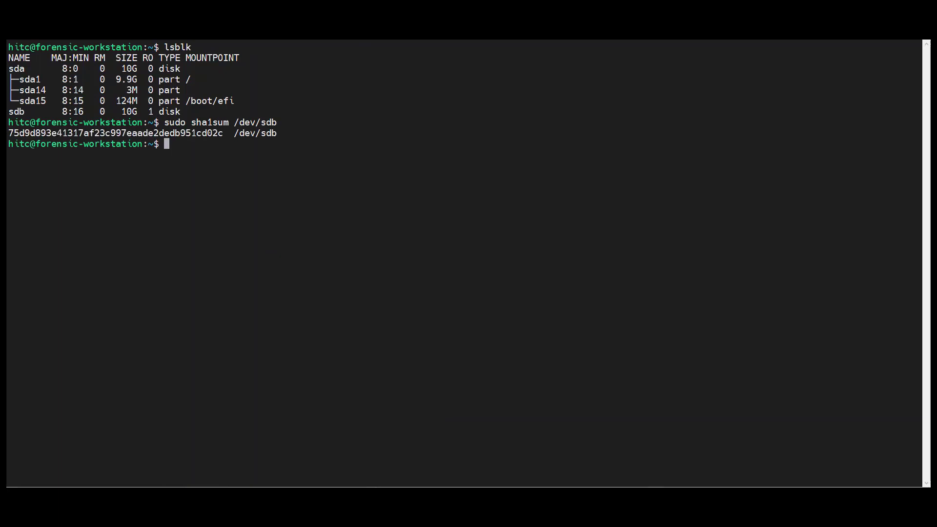